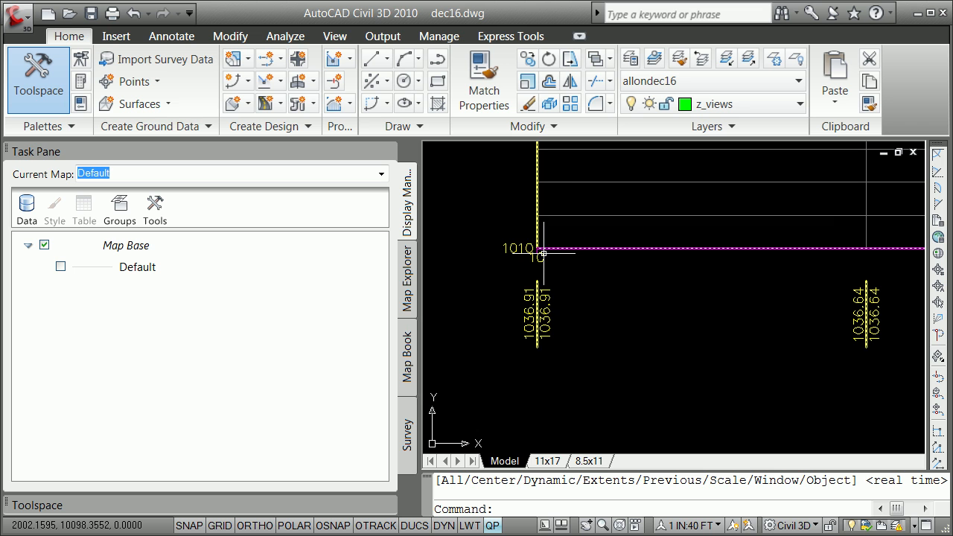
Identify the coordinates of the endpoint at the profile view's lower-left corner.
type("id")
key("Return")
type("end")
key("Return")
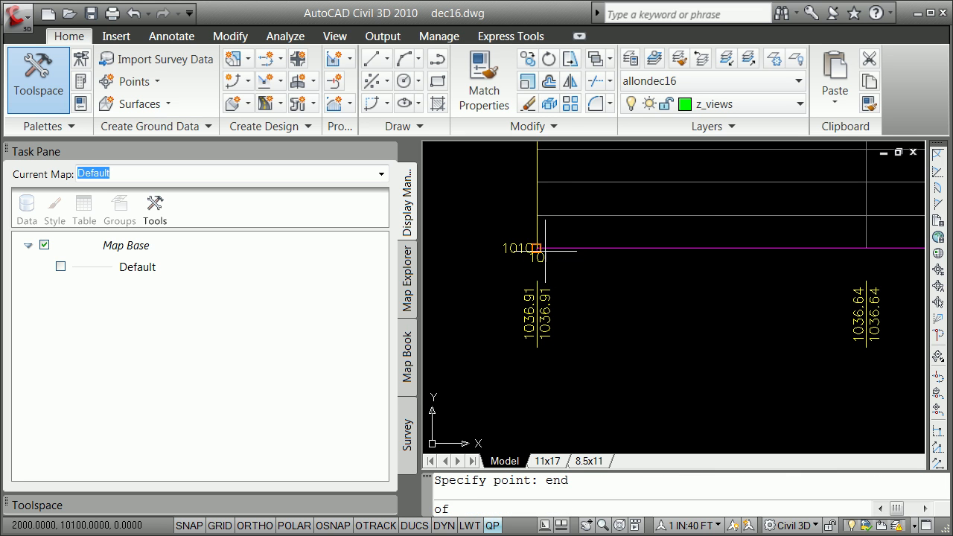
left_click(536, 248)
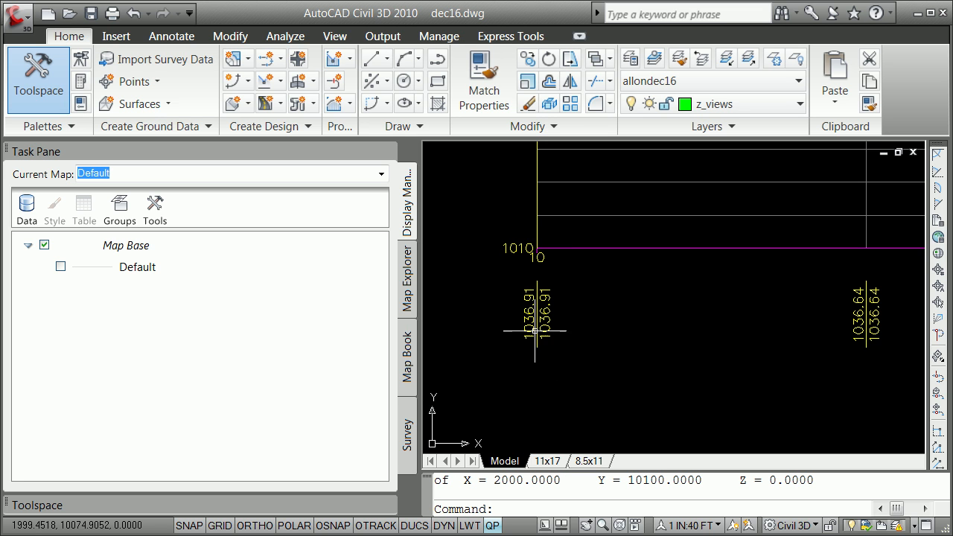
Move the profile view 1000 units at an angle of 180 degrees.
type("move")
key("Return")
left_click(554, 249)
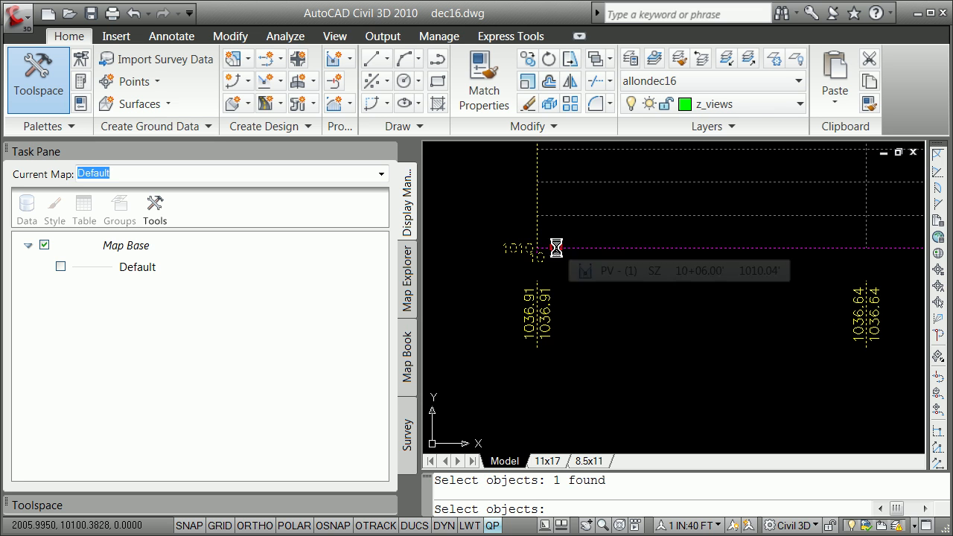
key("Return")
left_click(564, 260)
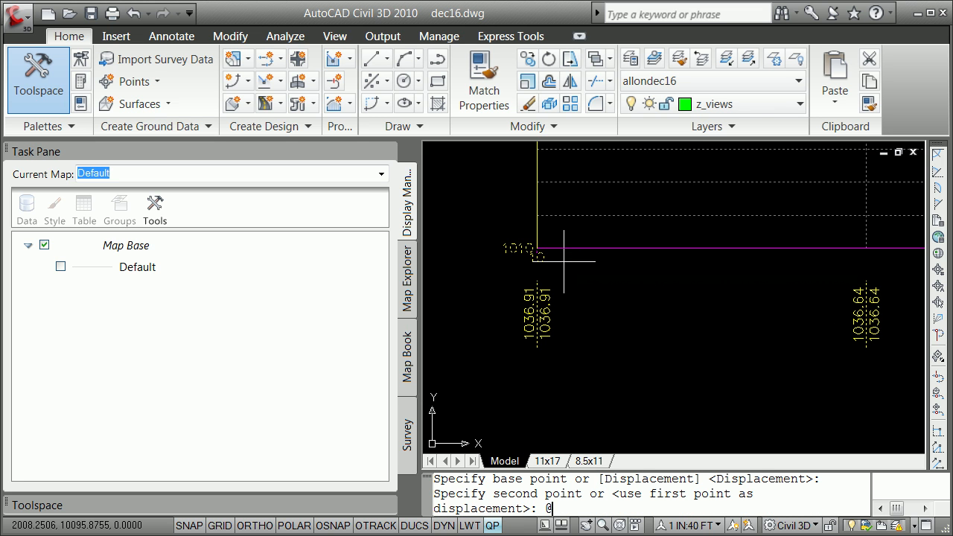
type("@1000")
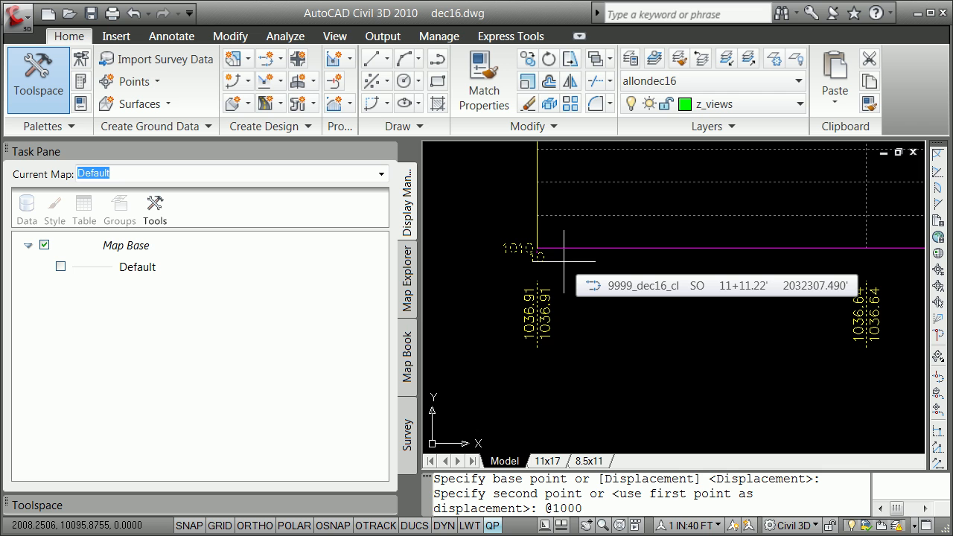
type("<180")
key("Return")
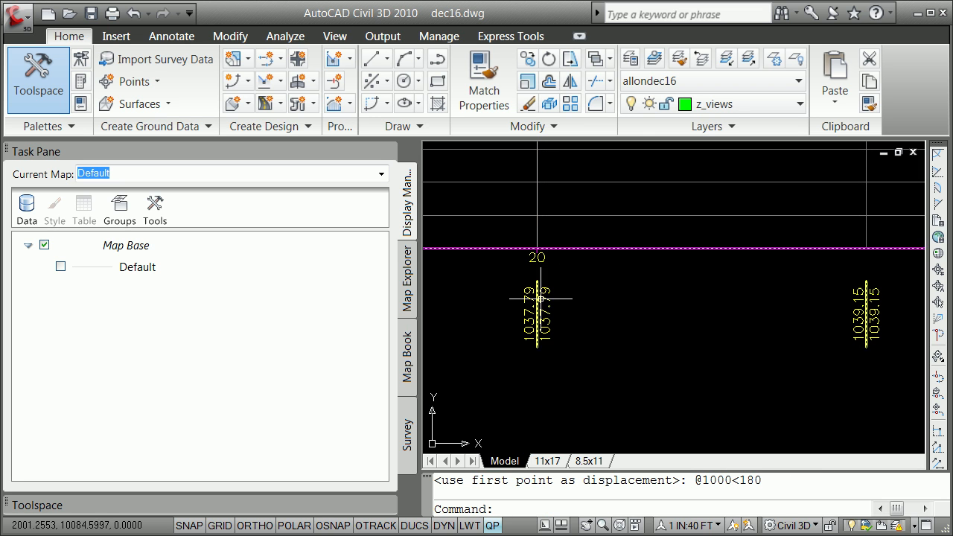
Identify the coordinates of the axis intersection at the moved profile view's lower-left corner.
scroll(541, 298, "down", 5)
scroll(483, 287, "up", 5)
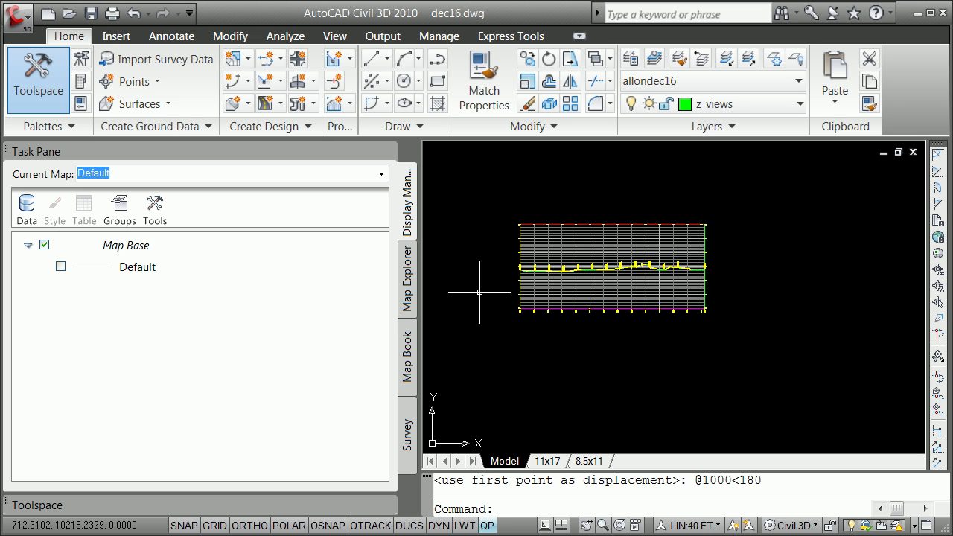
scroll(528, 304, "up", 5)
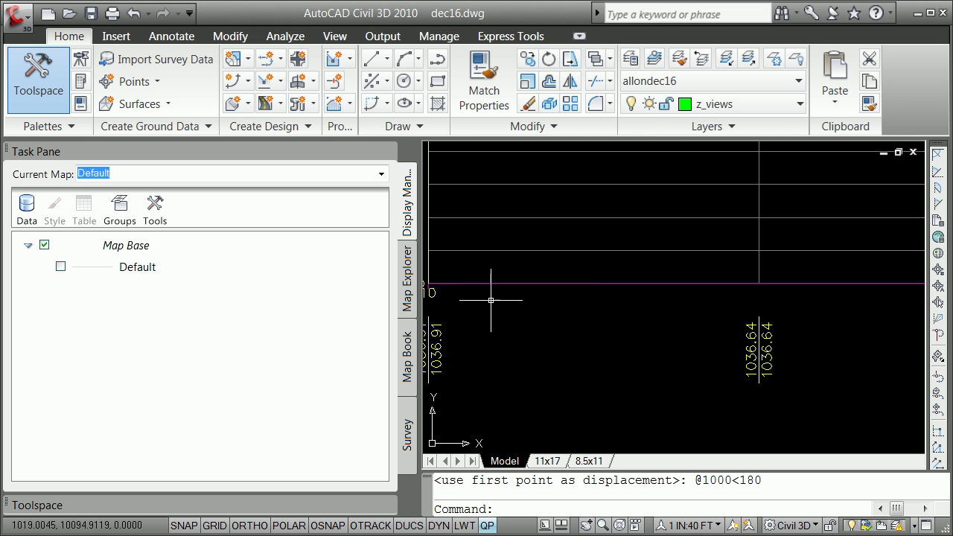
type("id")
key("Return")
type("int: in")
key("Return")
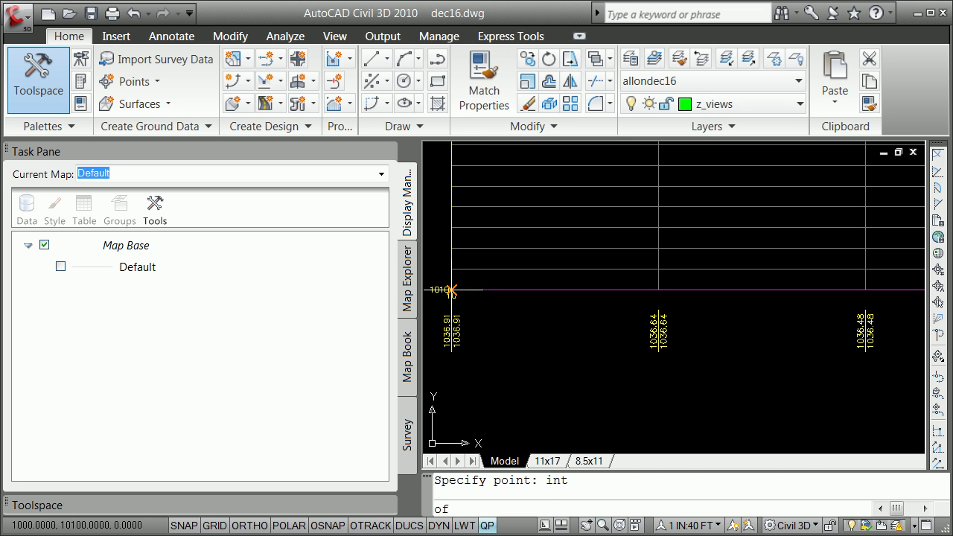
left_click(451, 290)
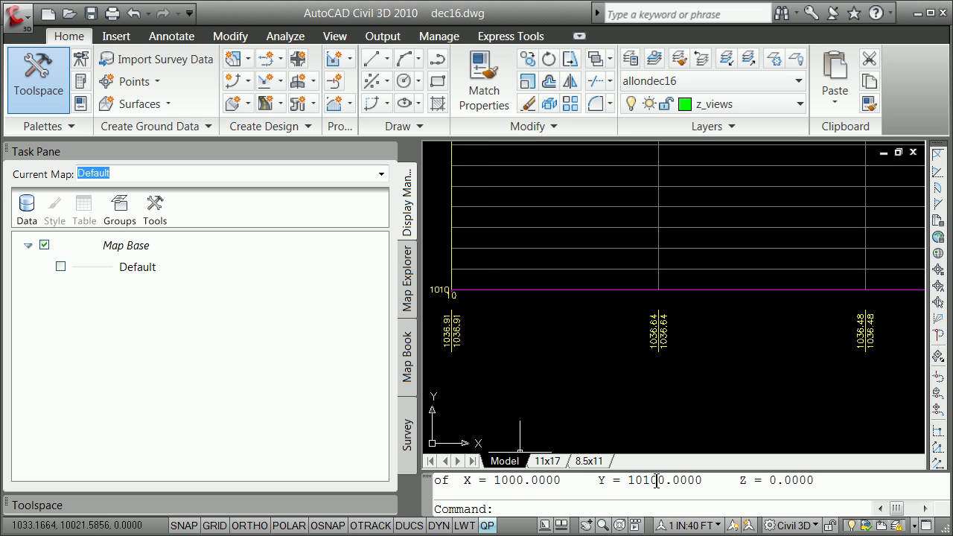
Open the profile view's Stations 500' Major:100' Minor object style for editing from its properties.
scroll(525, 305, "down", 5)
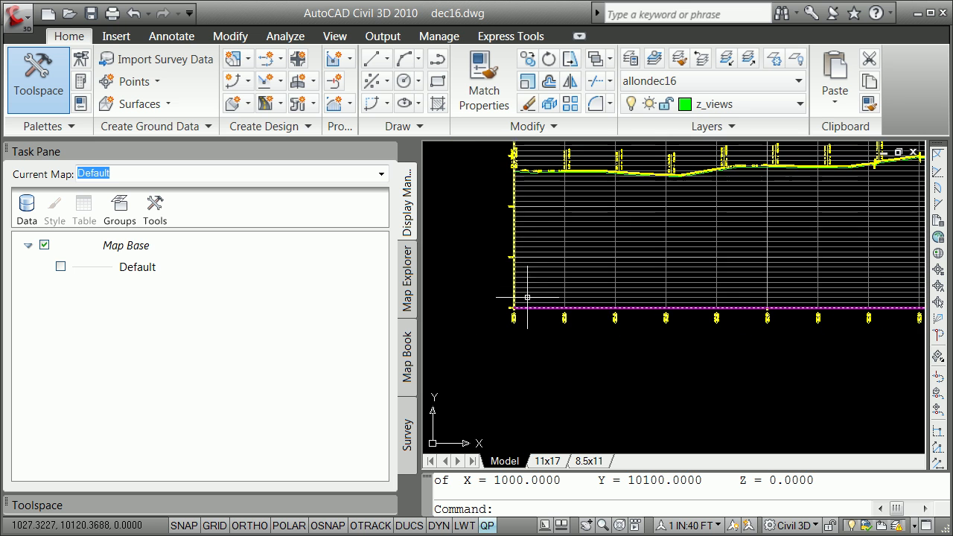
left_click(517, 285)
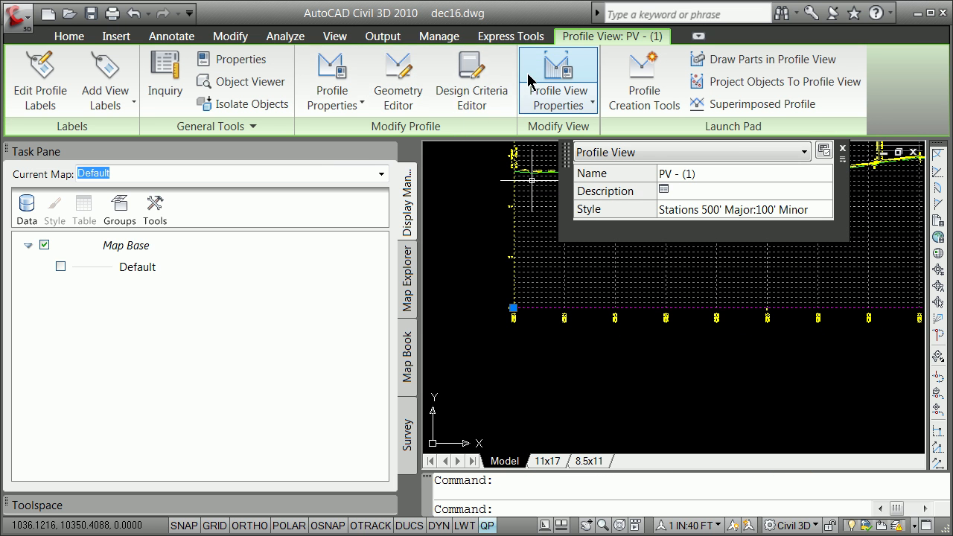
left_click(549, 82)
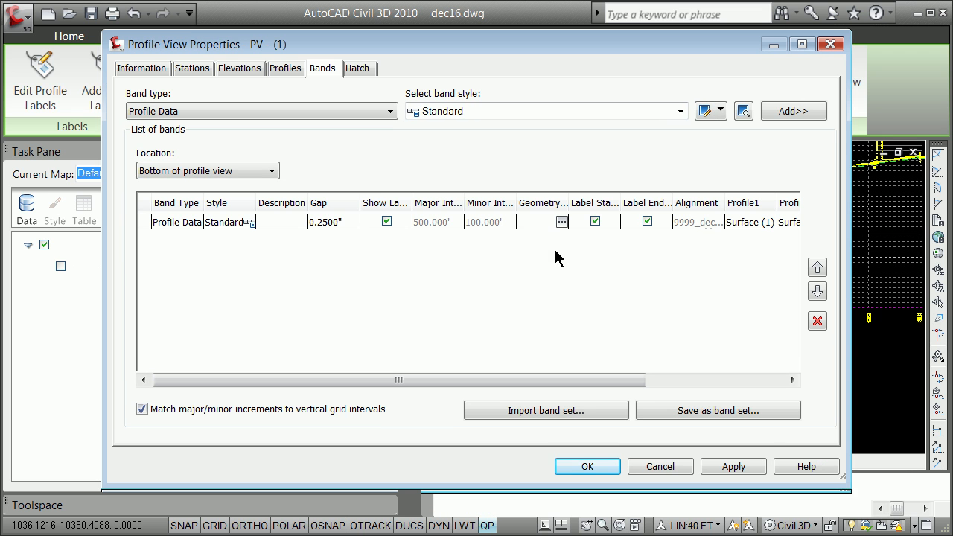
left_click(141, 68)
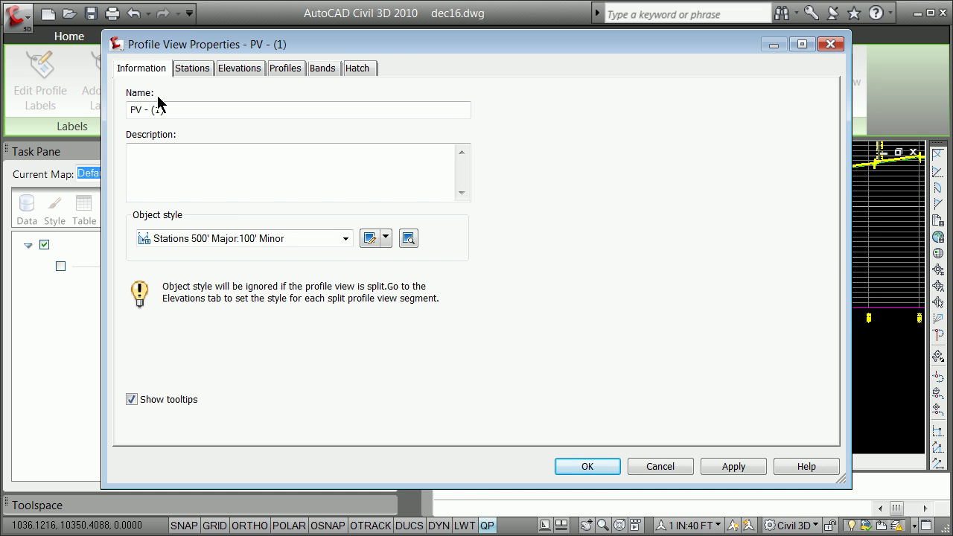
left_click(369, 239)
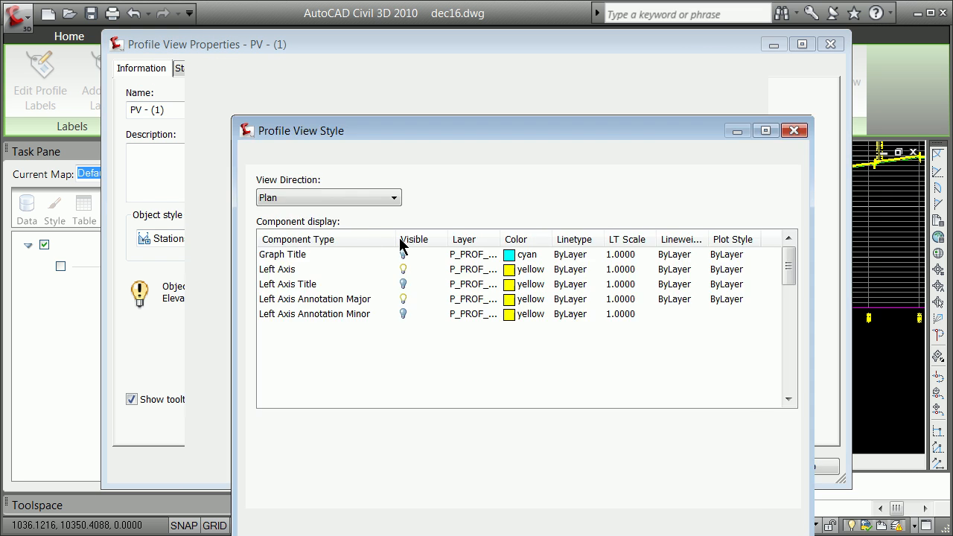
Turn off the major and minor horizontal and vertical grid components in the profile view style's plan display and apply the change.
left_click_drag(795, 262, 795, 347)
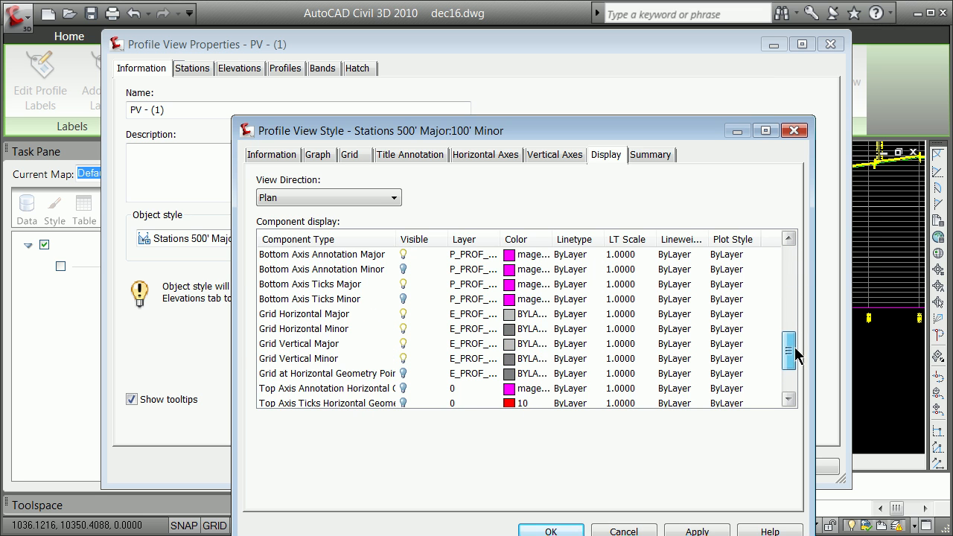
left_click(404, 313)
left_click(405, 329)
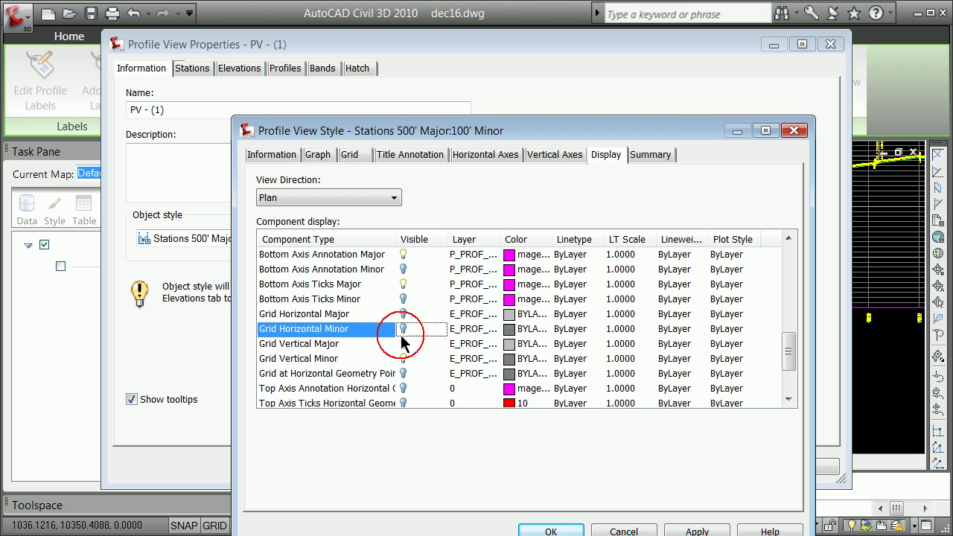
left_click(403, 358)
left_click(403, 343)
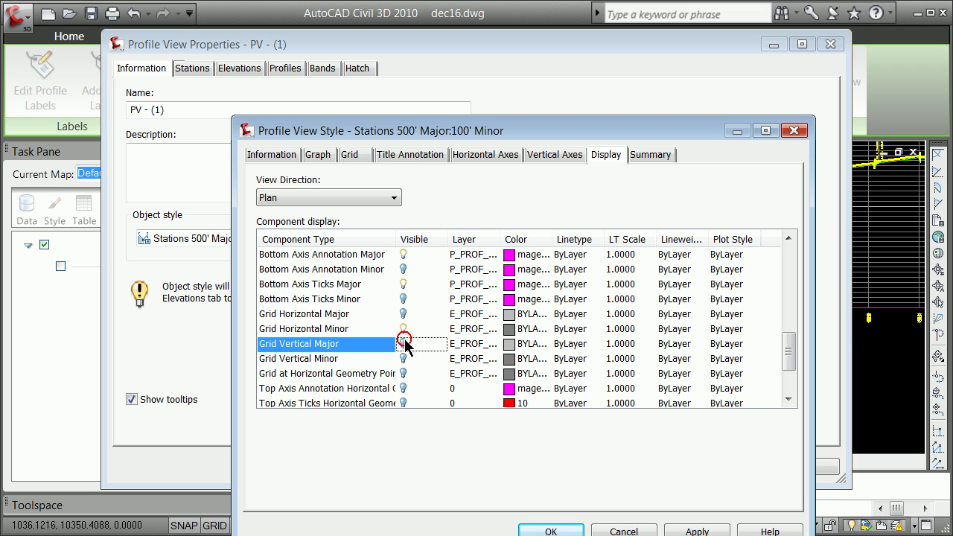
left_click(403, 328)
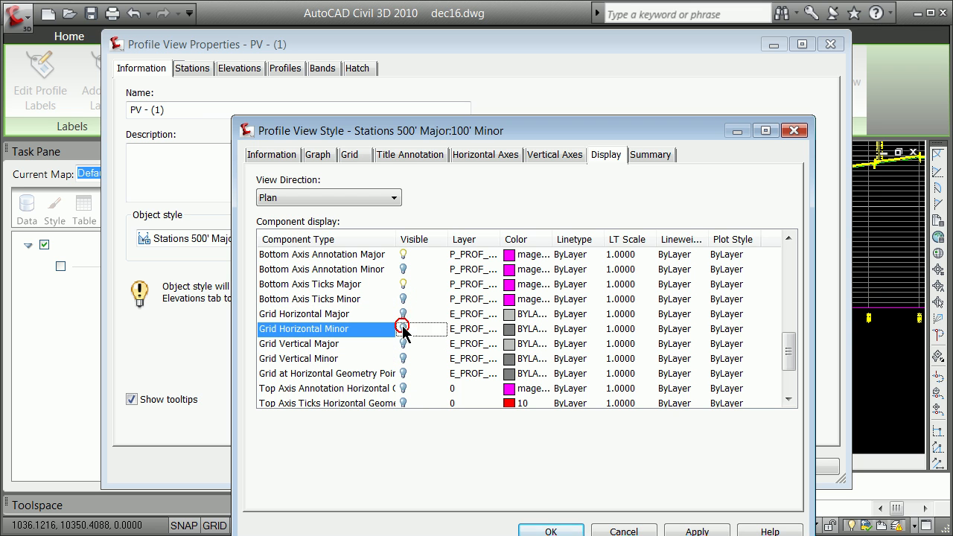
left_click(702, 532)
left_click(556, 529)
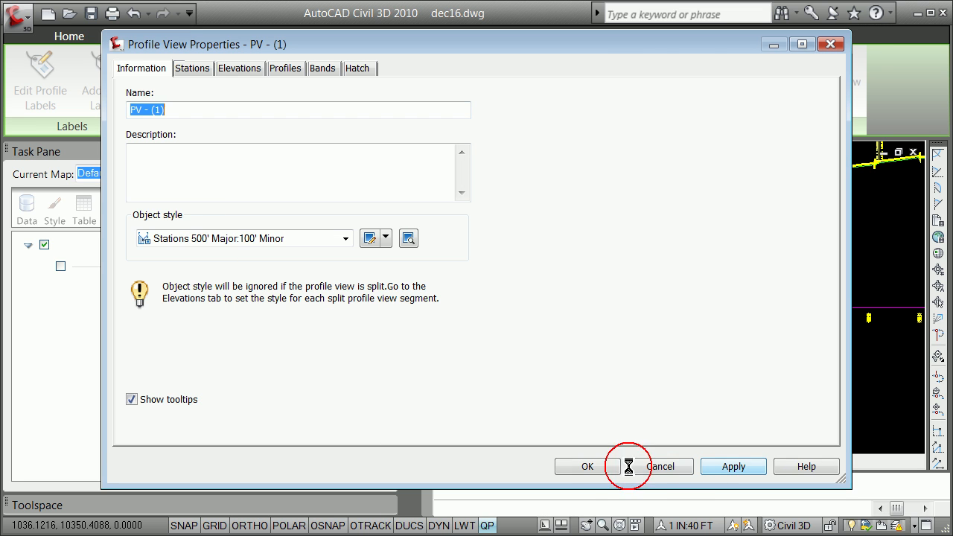
left_click(588, 466)
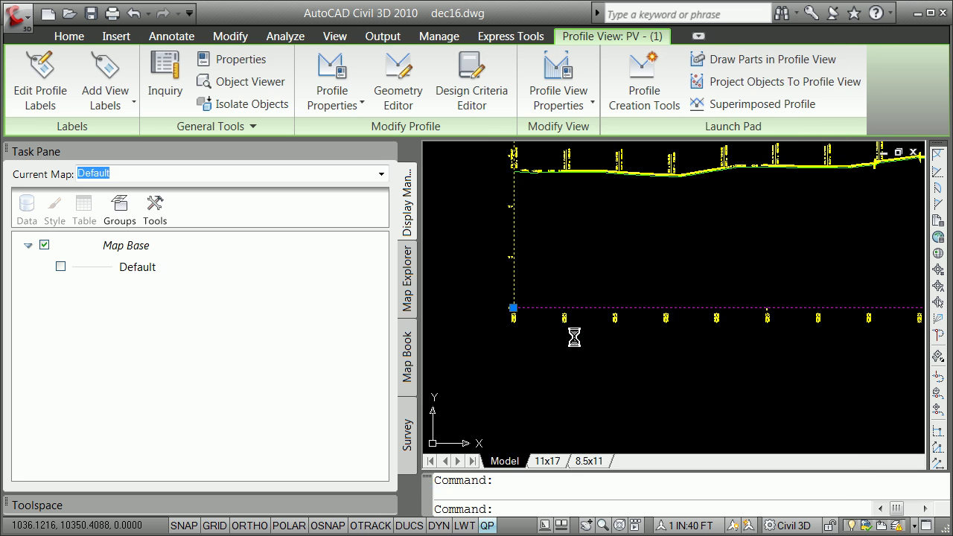
scroll(599, 268, "down", 4)
scroll(702, 236, "up", 4)
scroll(536, 206, "up", 4)
type("e")
key("Return")
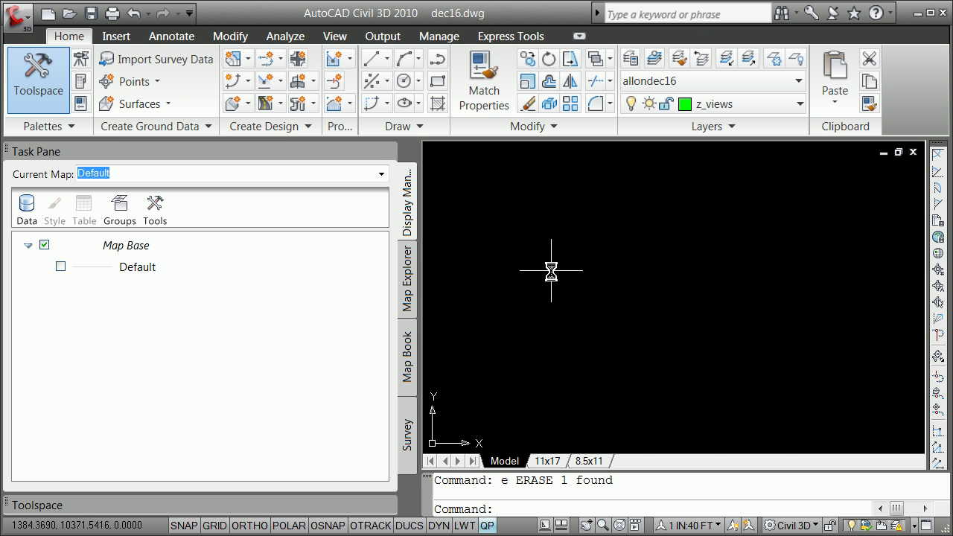
type("u")
key("Return")
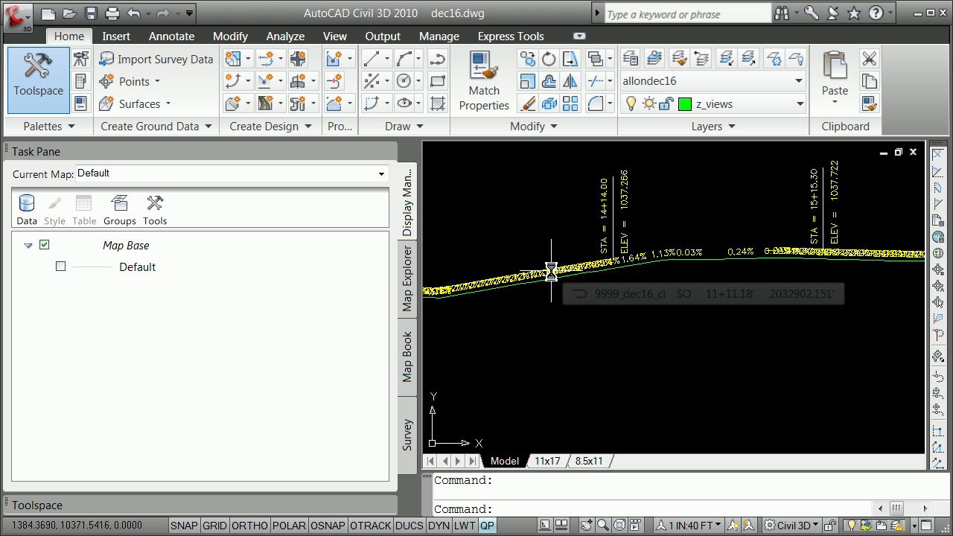
Change the style of the Surface (1) profile line to Existing.
scroll(551, 272, "up", 3)
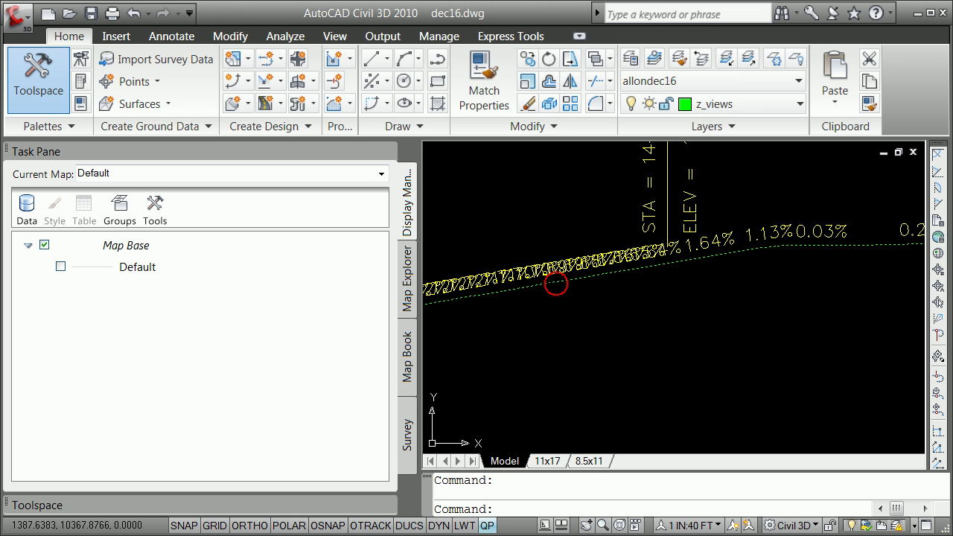
left_click(556, 284)
left_click(764, 210)
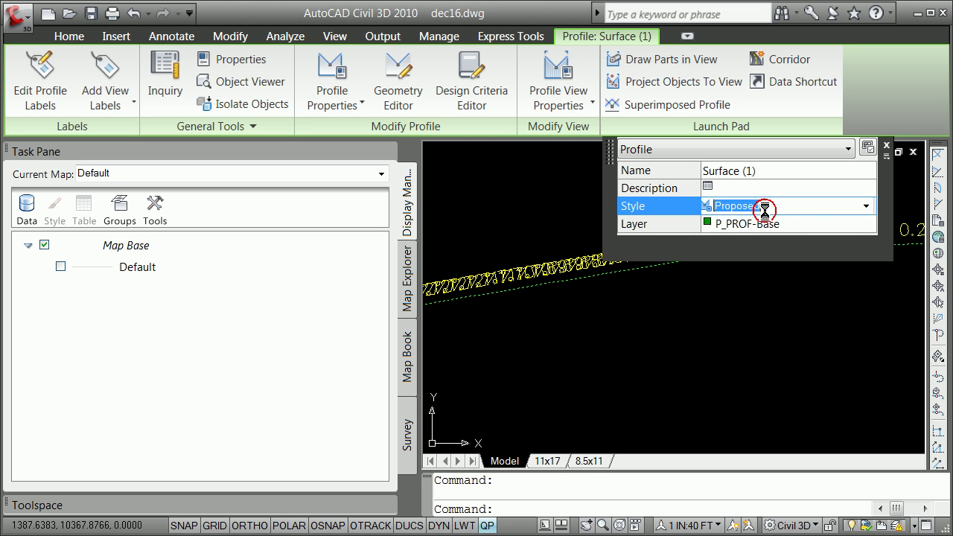
left_click(864, 206)
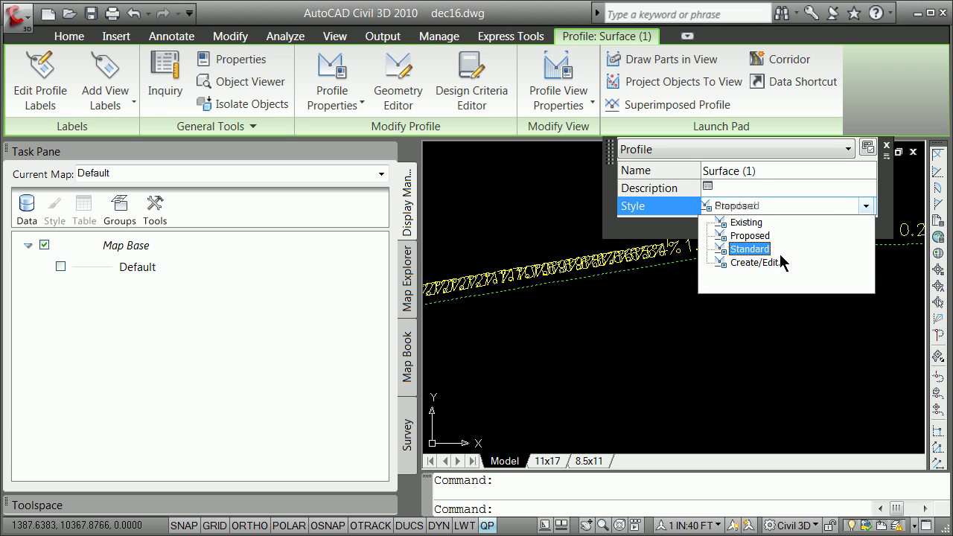
left_click(747, 222)
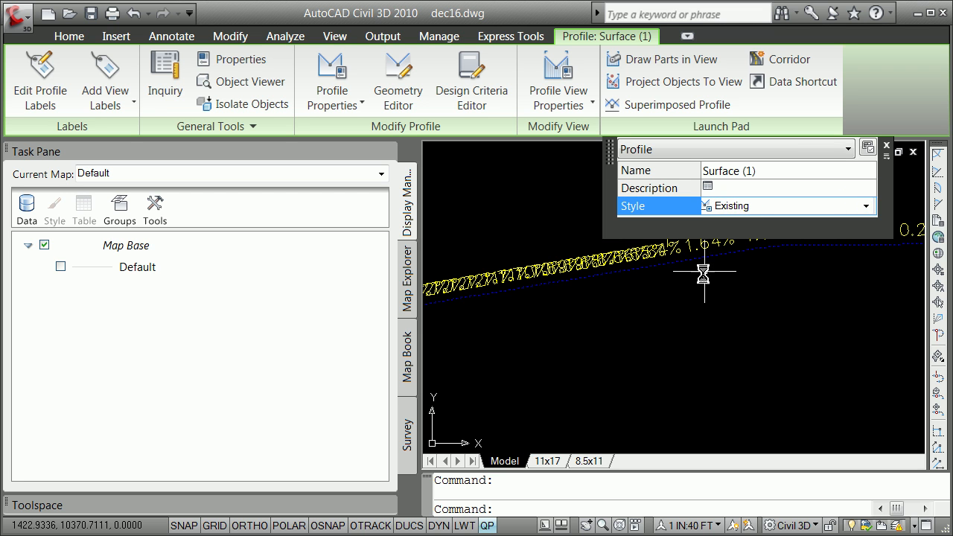
key("Escape")
Erase the yellow percent grade labels along the profile line.
scroll(588, 265, "down", 3)
scroll(580, 257, "up", 5)
type("e")
key("Return")
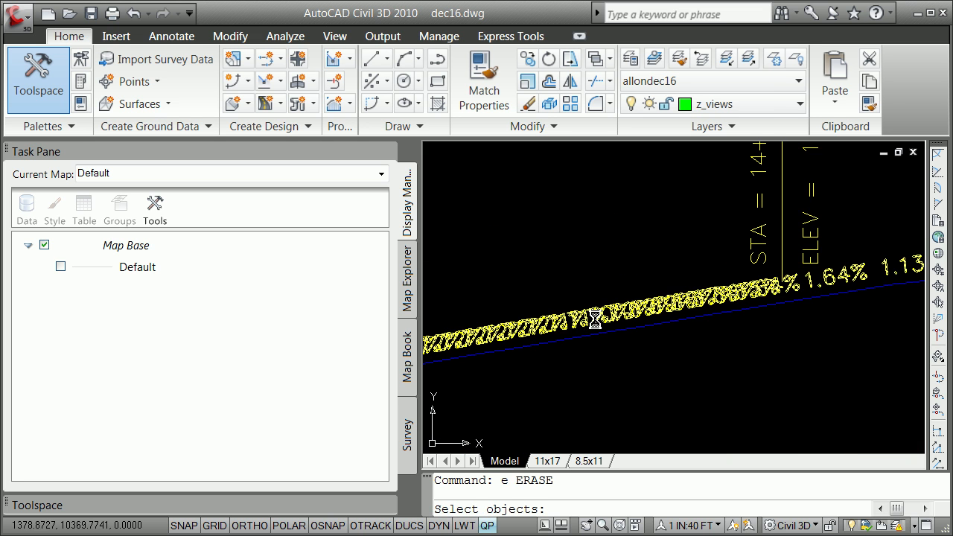
Erase the yellow STA and ELEV labels along the profile line.
scroll(603, 315, "down", 5)
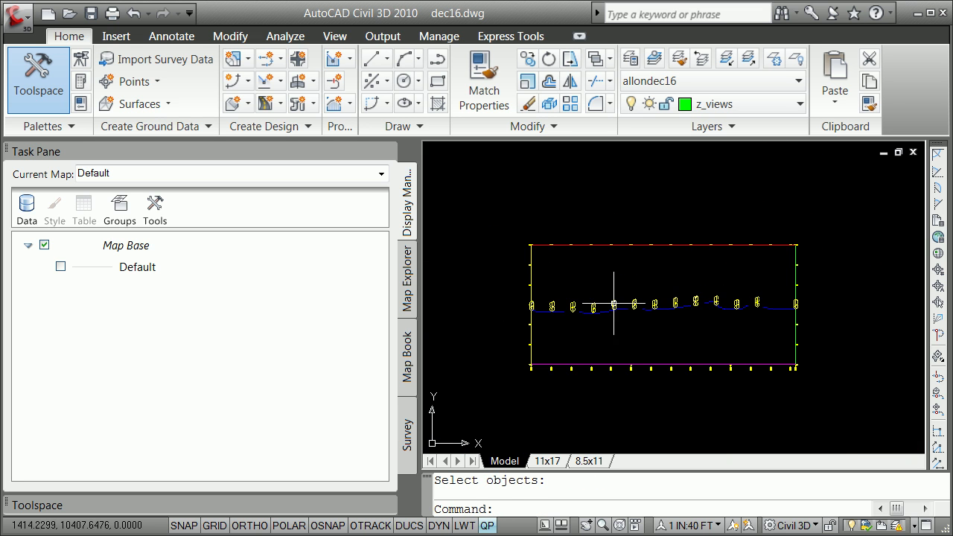
scroll(610, 299, "up", 7)
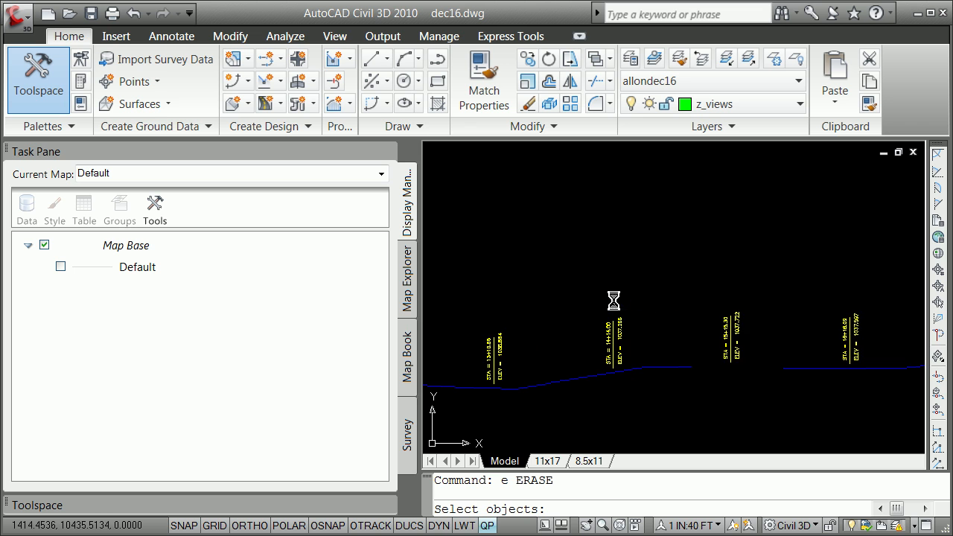
left_click(612, 328)
key("Return")
scroll(613, 325, "down", 5)
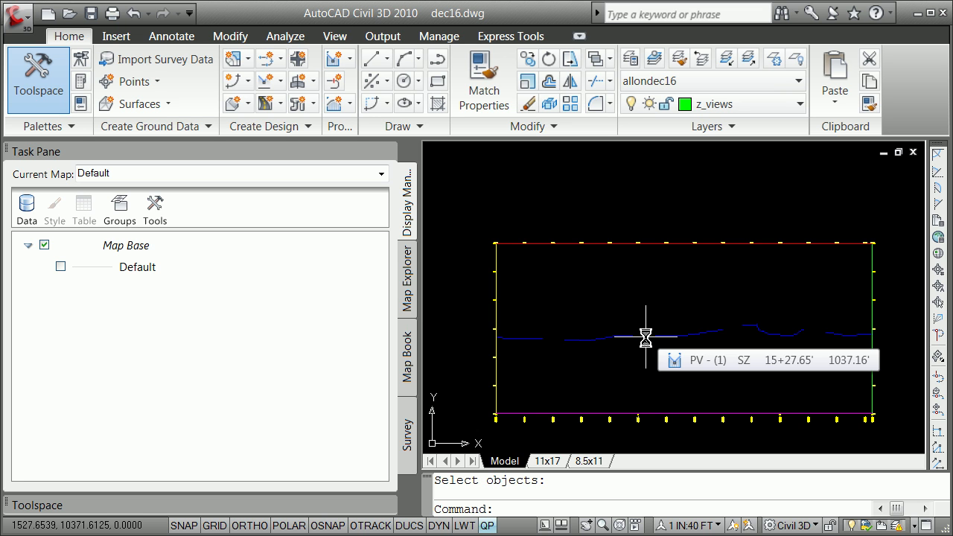
left_click(639, 286)
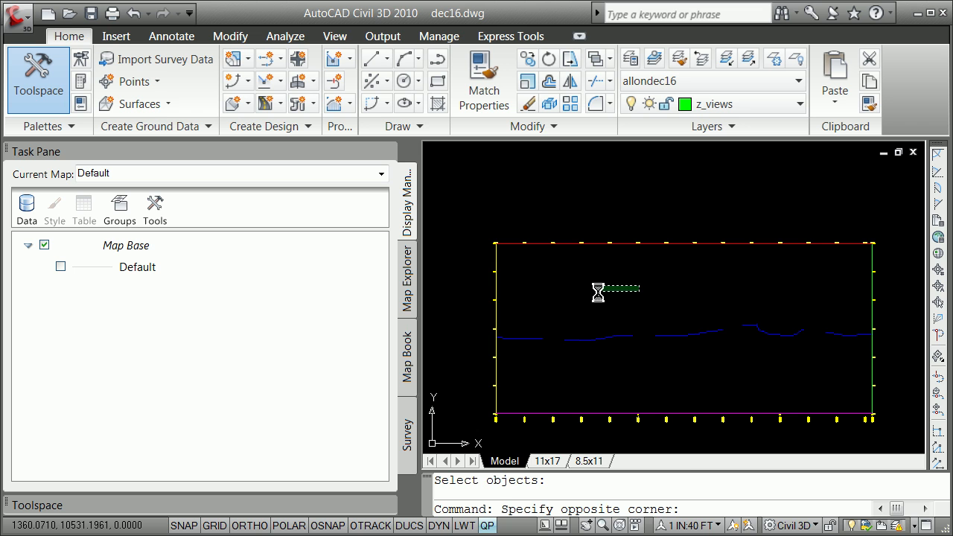
key("Escape")
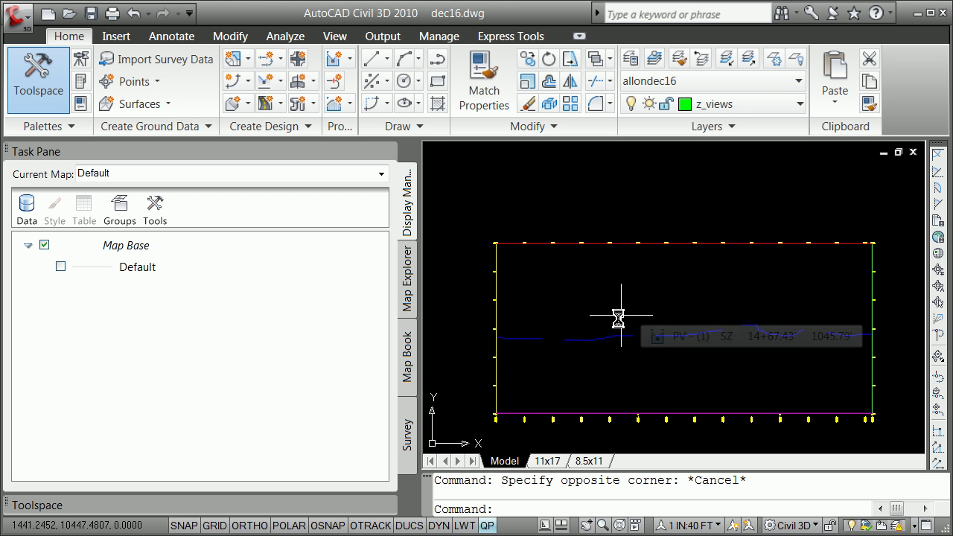
Run the valign.scr script from the scripts folder in the drawing.
mouse_move(592, 302)
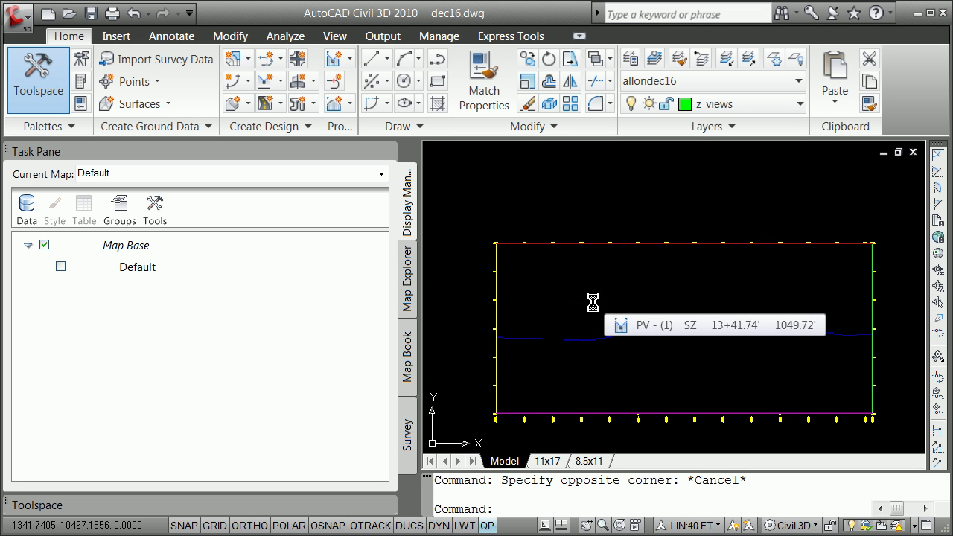
type("sc")
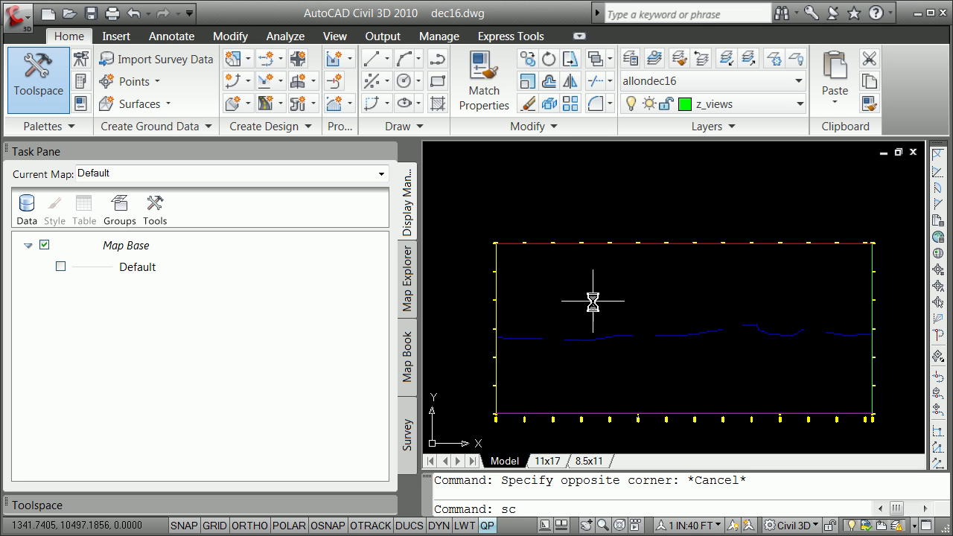
key("Return")
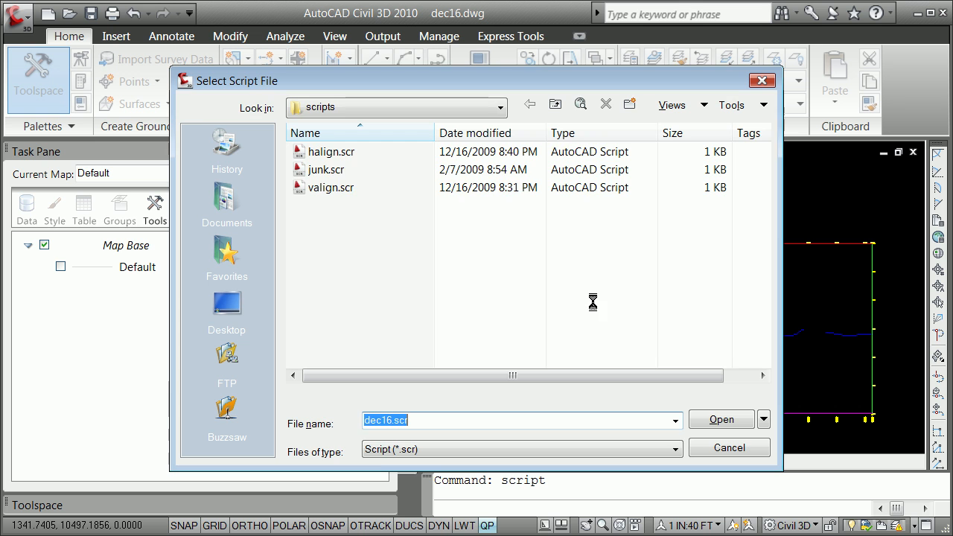
left_click(321, 188)
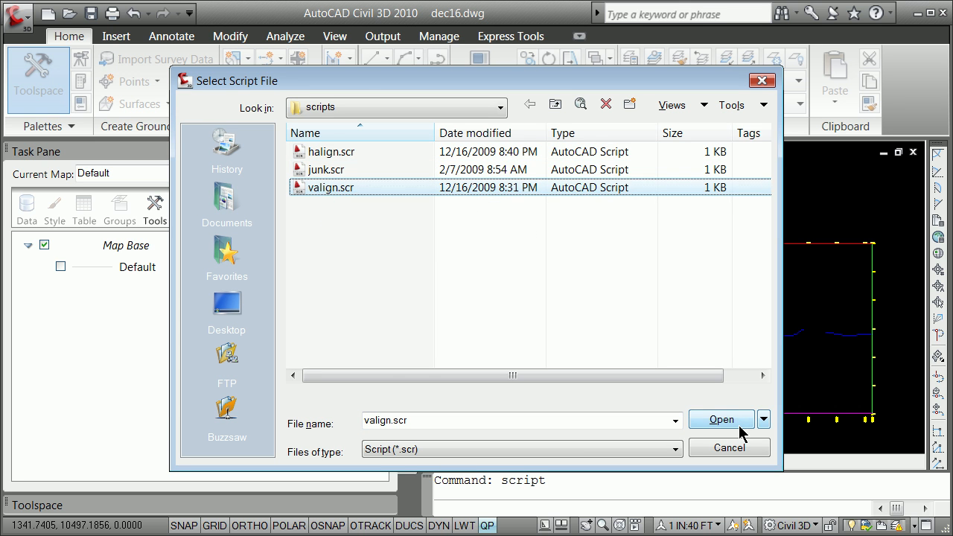
left_click(721, 420)
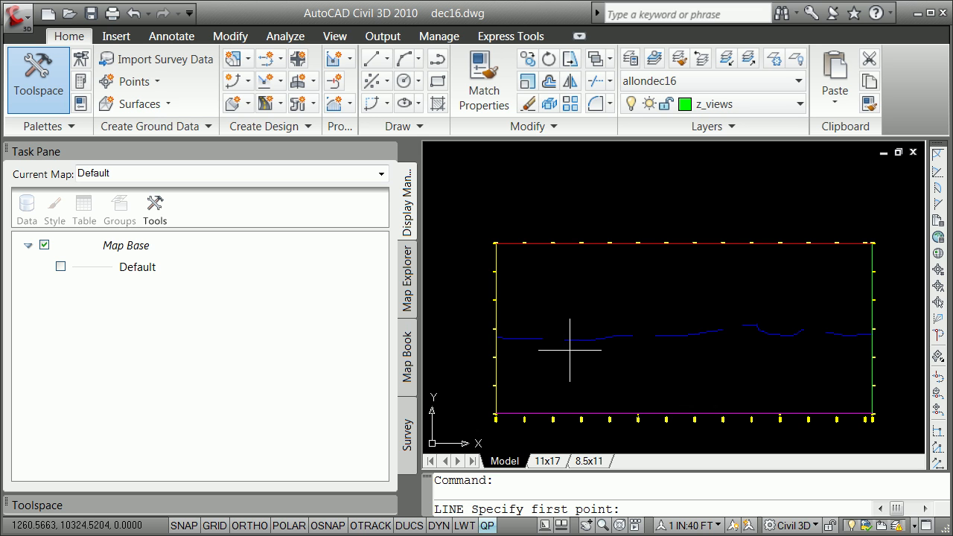
Examine where the script's green line segments landed relative to the profile view, and end the pending Line command.
scroll(522, 316, "down", 8)
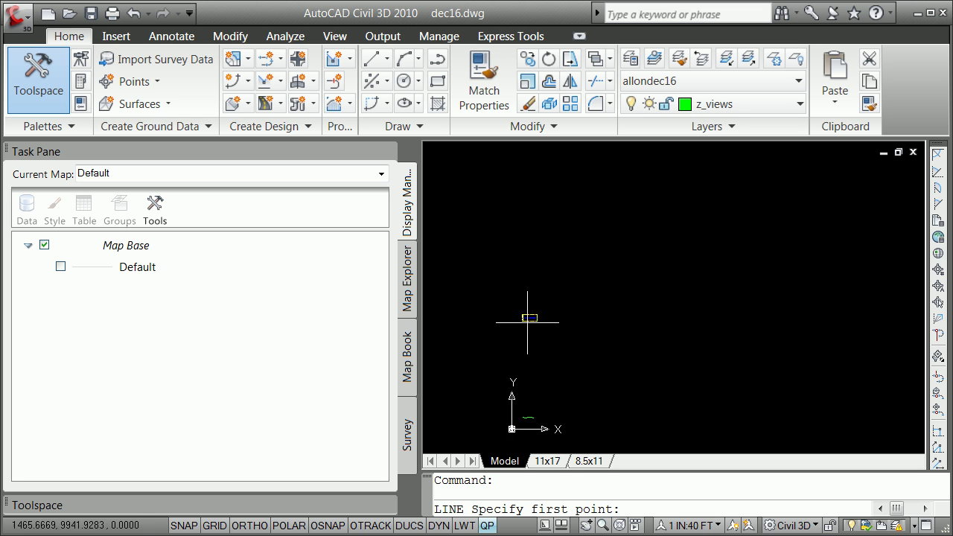
scroll(530, 376, "up", 10)
scroll(509, 245, "up", 2)
scroll(504, 224, "down", 10)
scroll(521, 236, "up", 5)
scroll(525, 240, "down", 2)
scroll(524, 238, "up", 2)
scroll(521, 237, "down", 3)
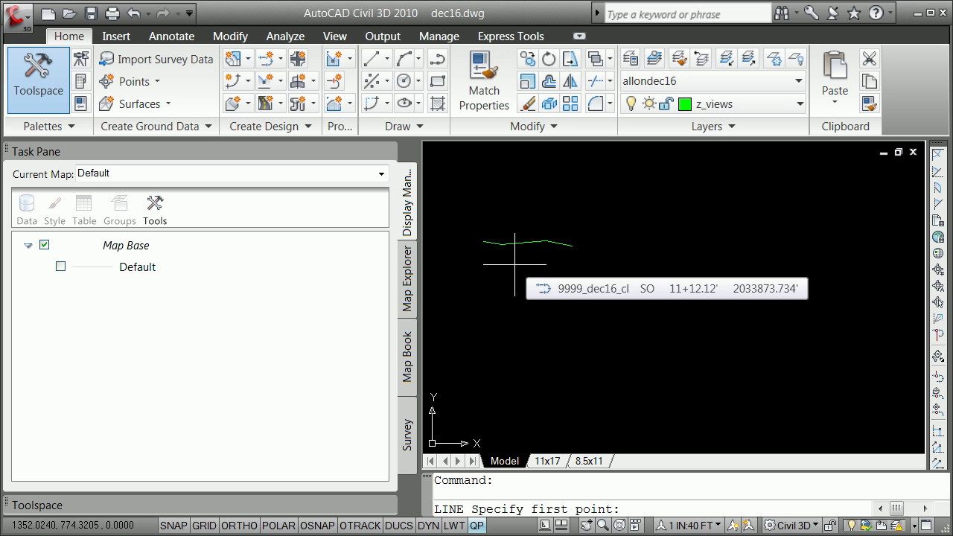
key("Escape")
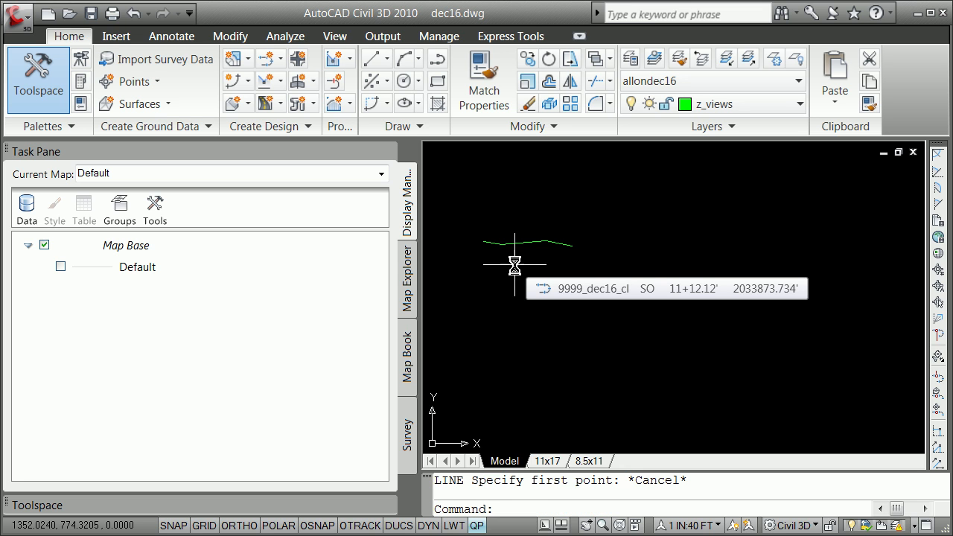
type("e")
key("Return")
left_click(519, 253)
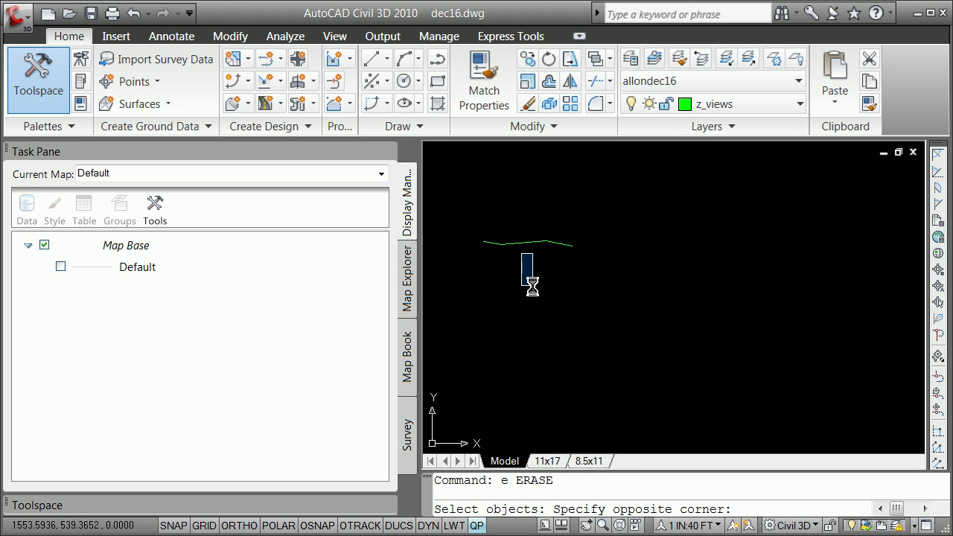
left_click(532, 285)
type("e")
key("Return")
key("Escape")
scroll(521, 277, "down", 10)
scroll(533, 275, "up", 4)
scroll(536, 274, "up", 2)
key("Escape")
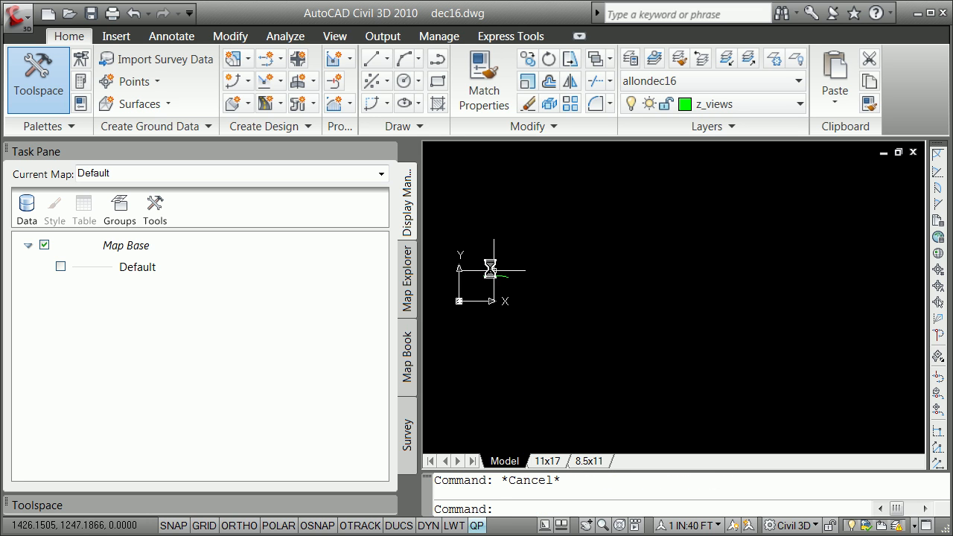
Erase the misplaced green line segments near the drawing origin with a crossing window.
type("e")
key("Return")
type("c")
key("Return")
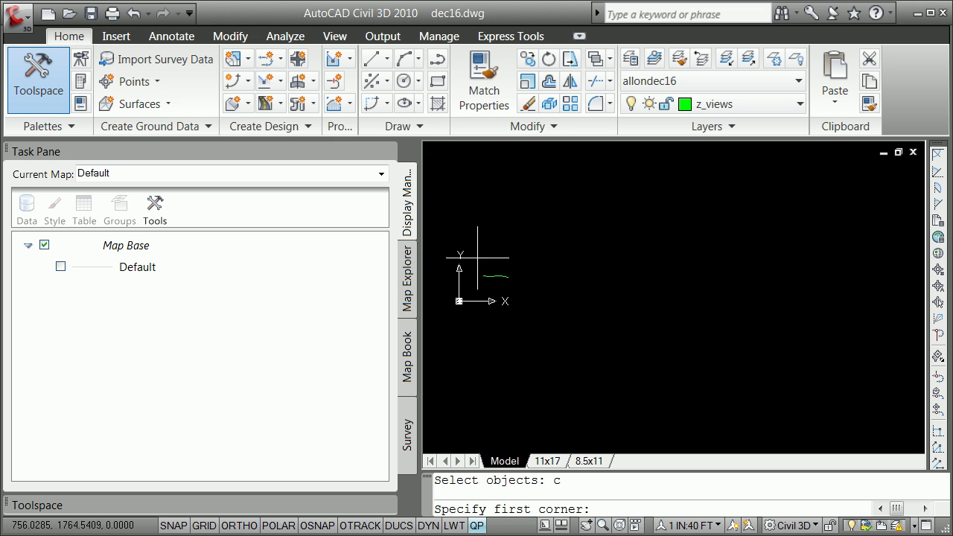
left_click(473, 255)
left_click(538, 295)
key("Return")
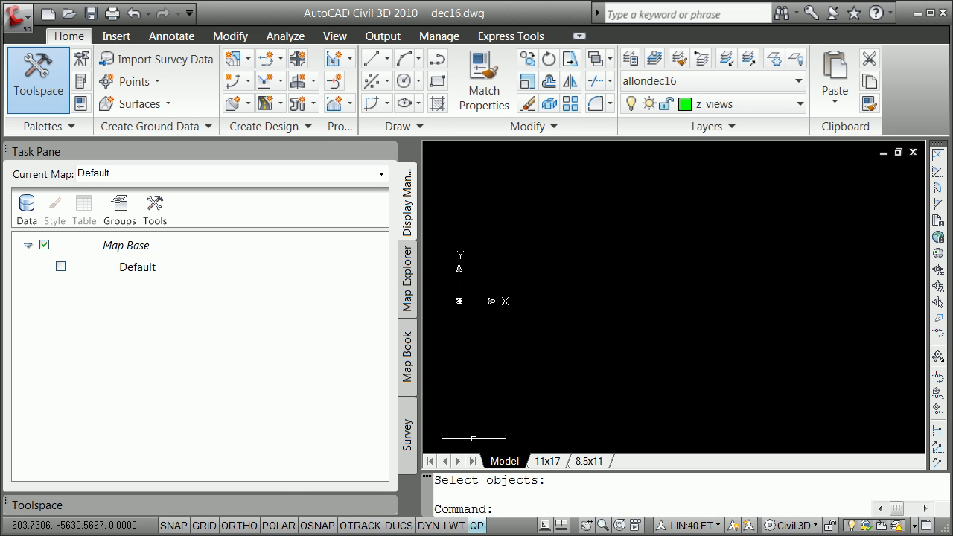
Switch to Notepad and open valign.scr from the scripts folder, listing all file types.
key("super")
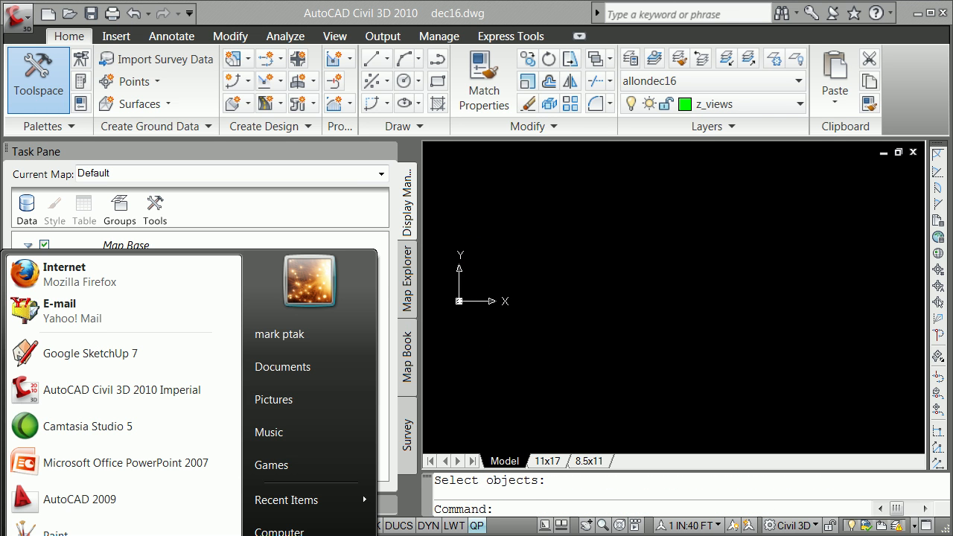
left_click(67, 535)
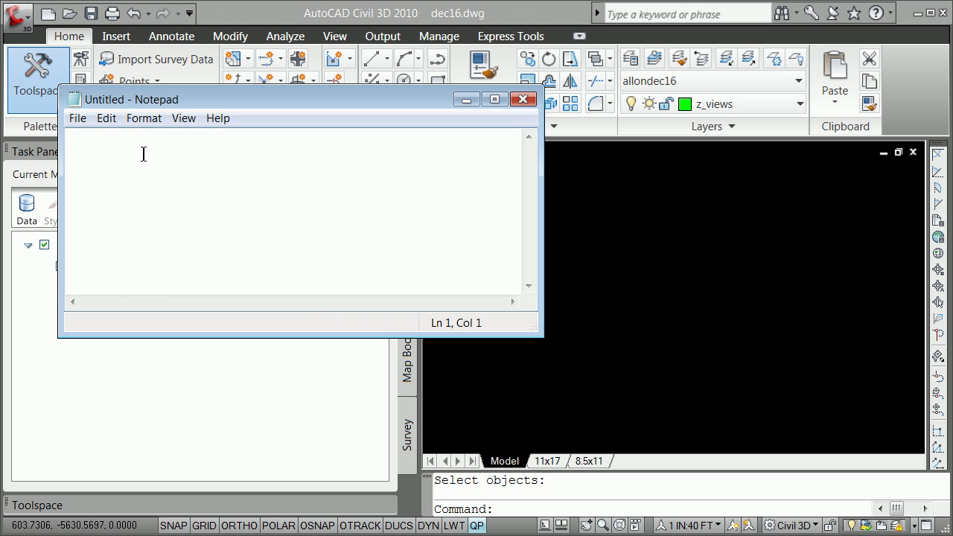
left_click(77, 121)
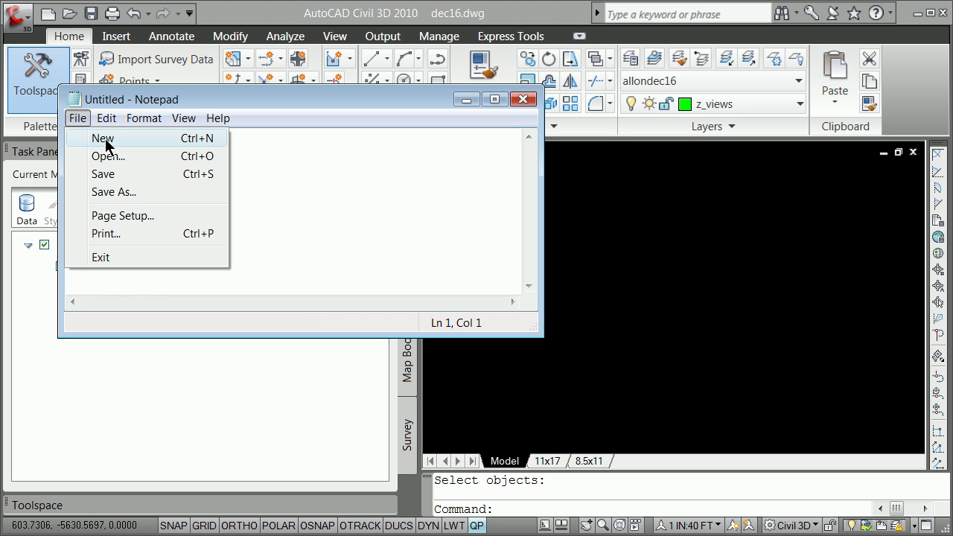
left_click(122, 158)
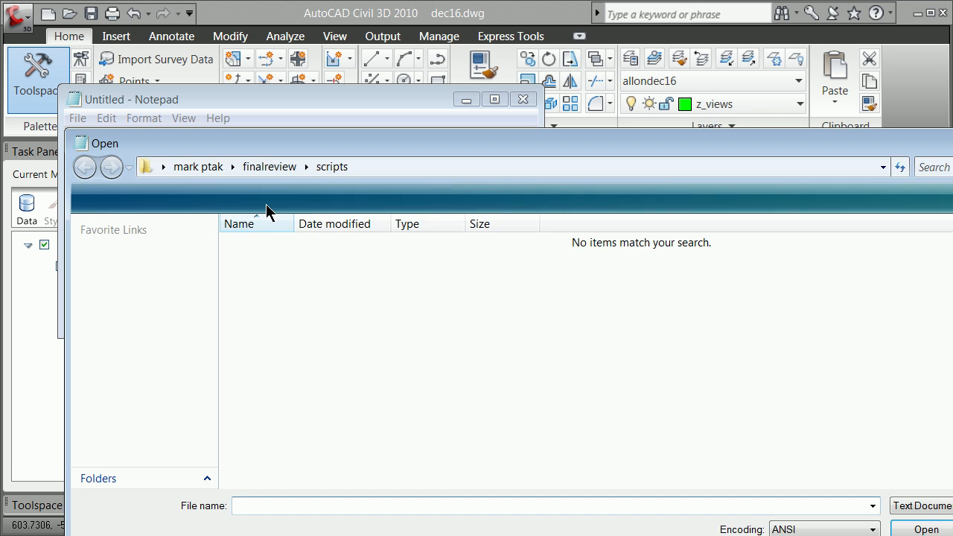
left_click(943, 506)
left_click(939, 532)
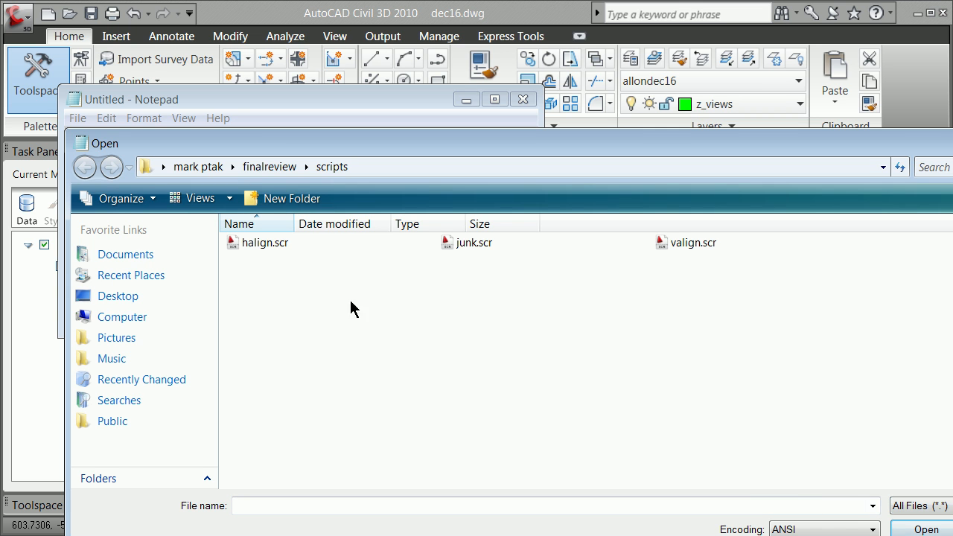
double_click(692, 243)
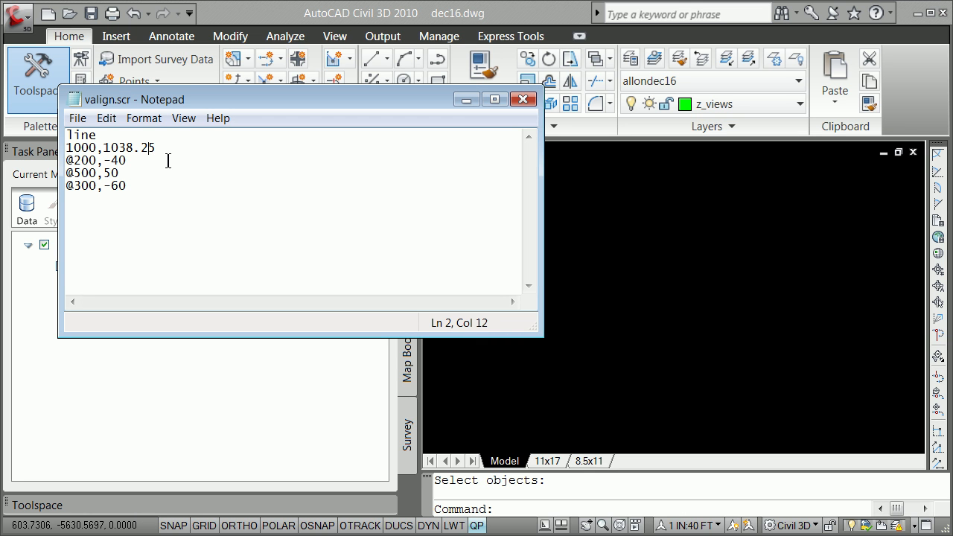
Correct the Y coordinate of the line's start point in valign.scr, save the script and close Notepad.
left_click(140, 153)
left_click(79, 117)
left_click(106, 171)
left_click(523, 100)
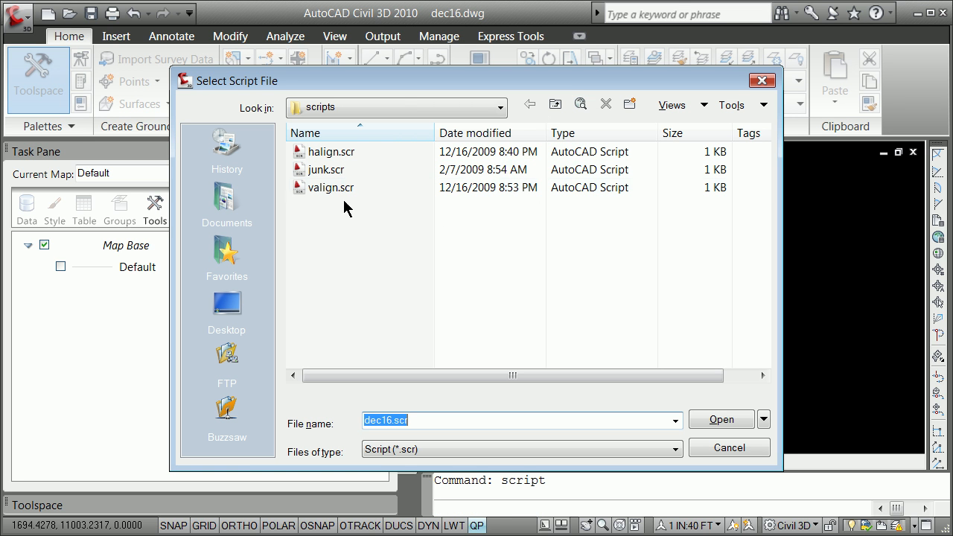
Run the corrected valign.scr script to draw the lines in the profile view, ending the pending Line command.
left_click(329, 187)
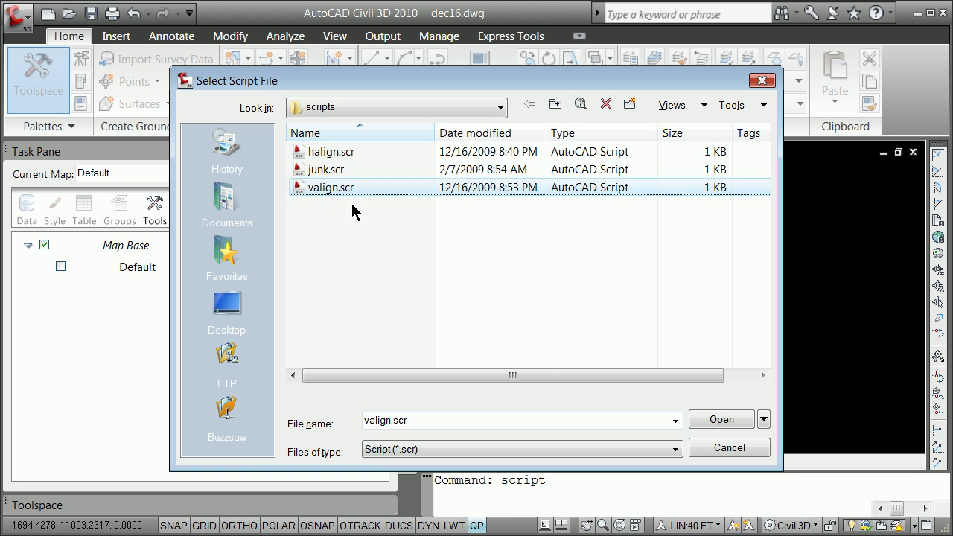
left_click(733, 427)
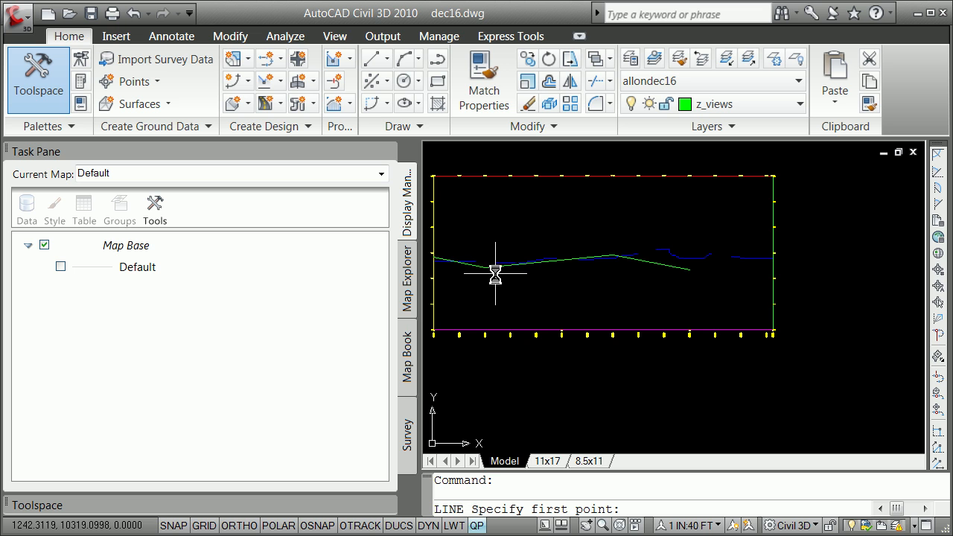
key("Escape")
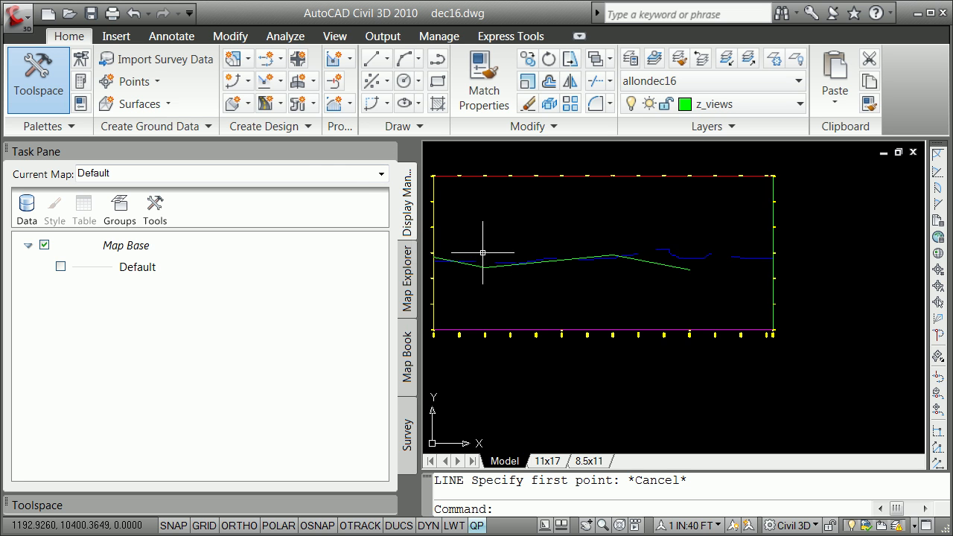
Create a layout profile named 9999_dec16_cl_proposed in the profile view, using the Proposed style and the Standard label set.
left_click(280, 82)
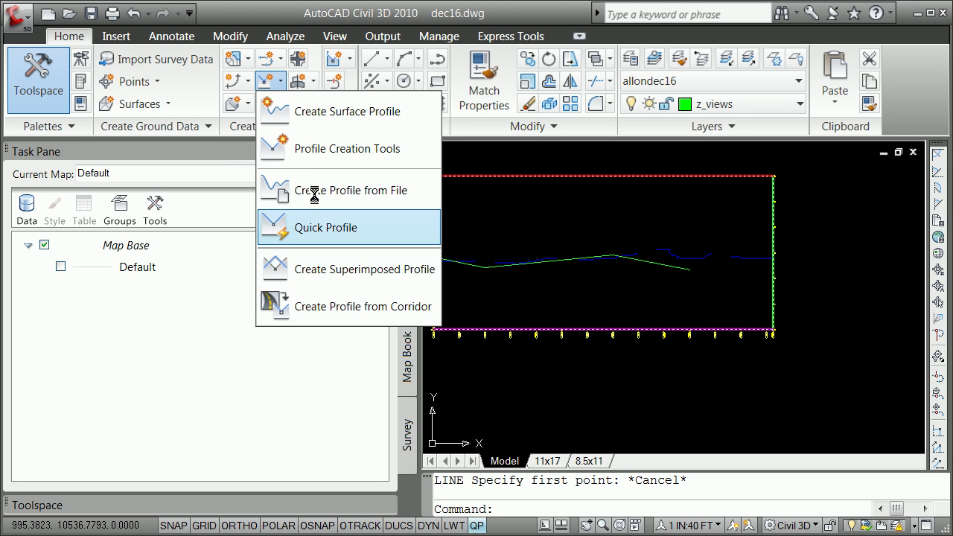
left_click(322, 149)
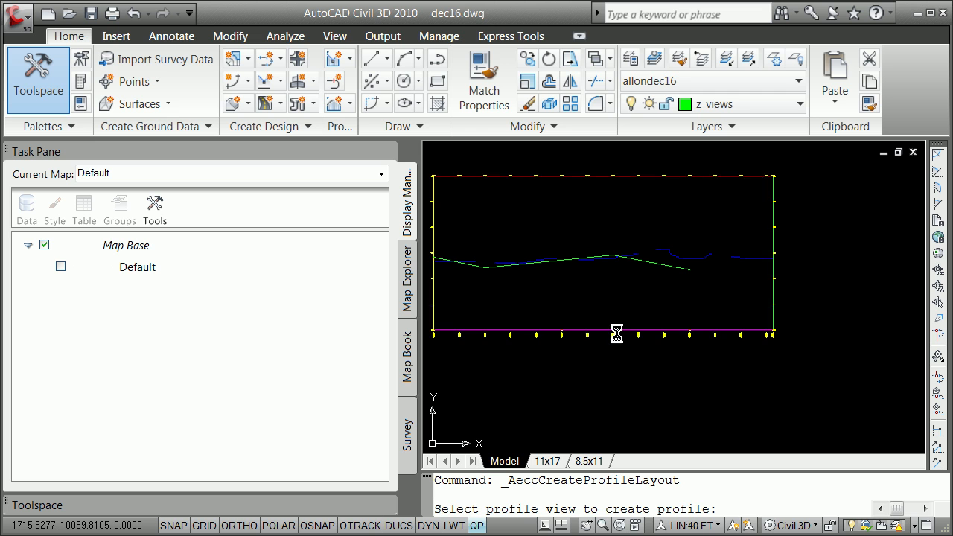
left_click(616, 329)
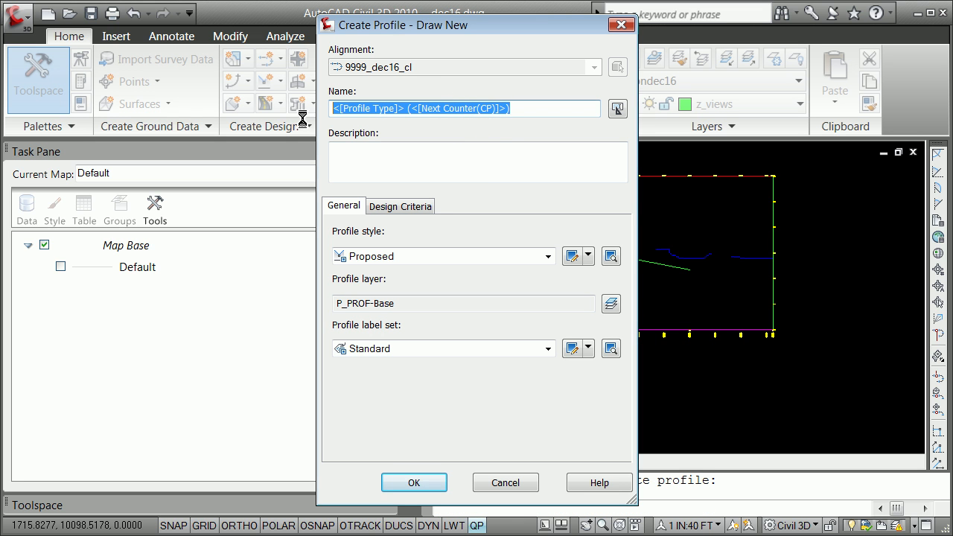
type("9999_dec16_cl_proposed")
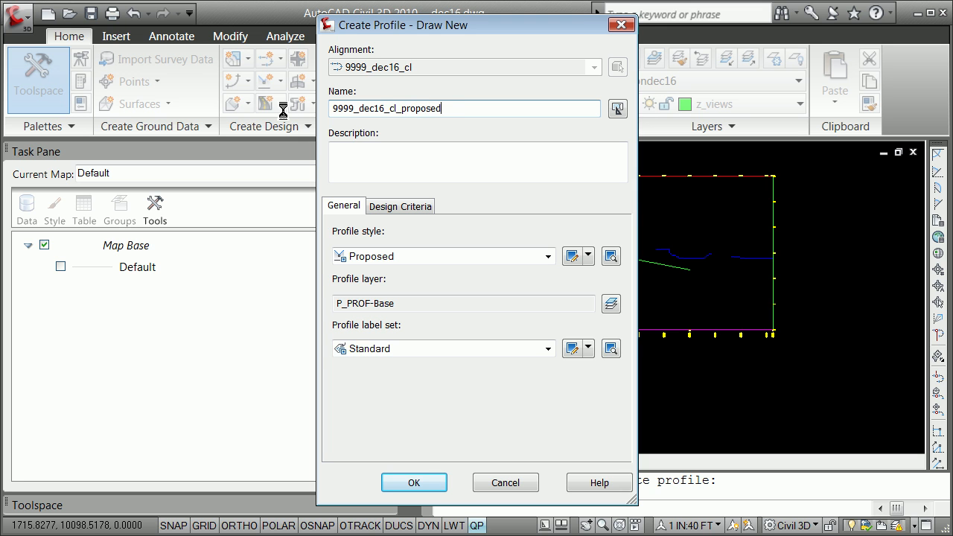
left_click(425, 488)
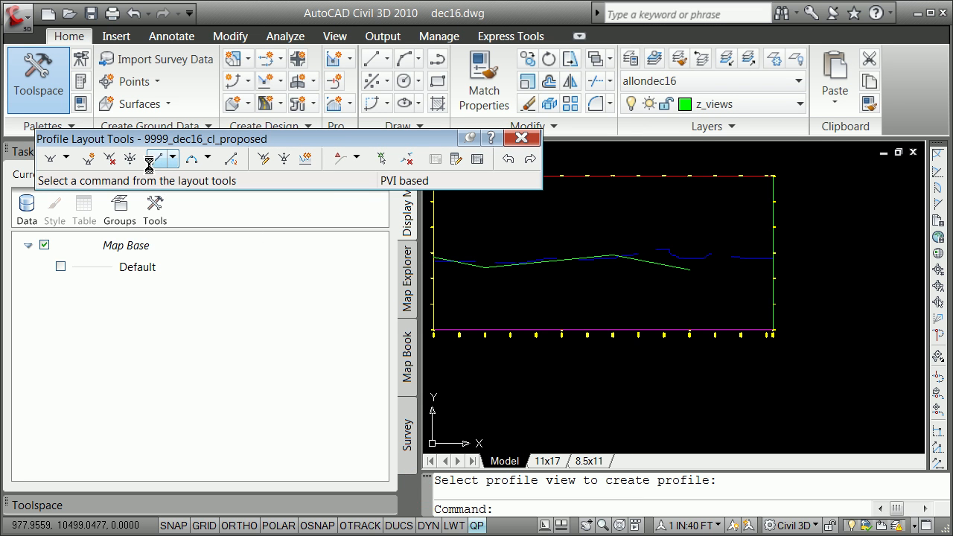
Draw a two-point Fixed Tangent over the first green segment, snapping to its endpoints at the profile view's edge and the low point.
left_click(171, 158)
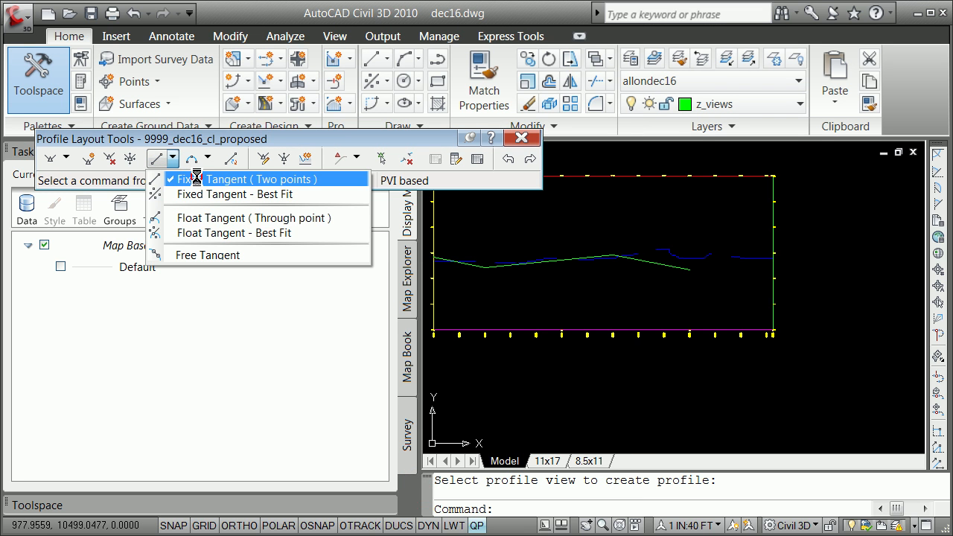
left_click(195, 179)
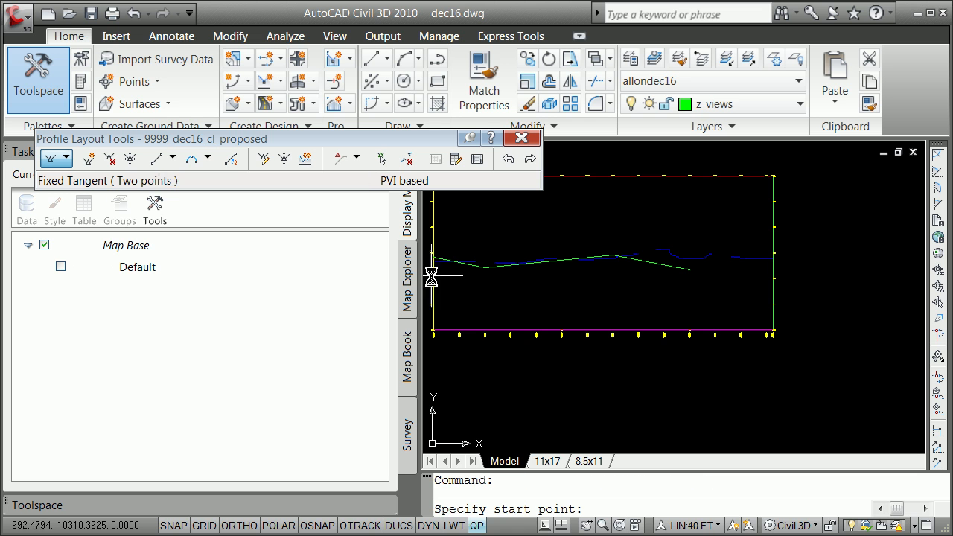
right_click(473, 297, "shift")
left_click(523, 326)
scroll(459, 274, "up", 4)
scroll(456, 268, "down", 5)
scroll(462, 269, "up", 2)
scroll(443, 266, "up", 3)
middle_click_drag(457, 265, 615, 266)
left_click(610, 266)
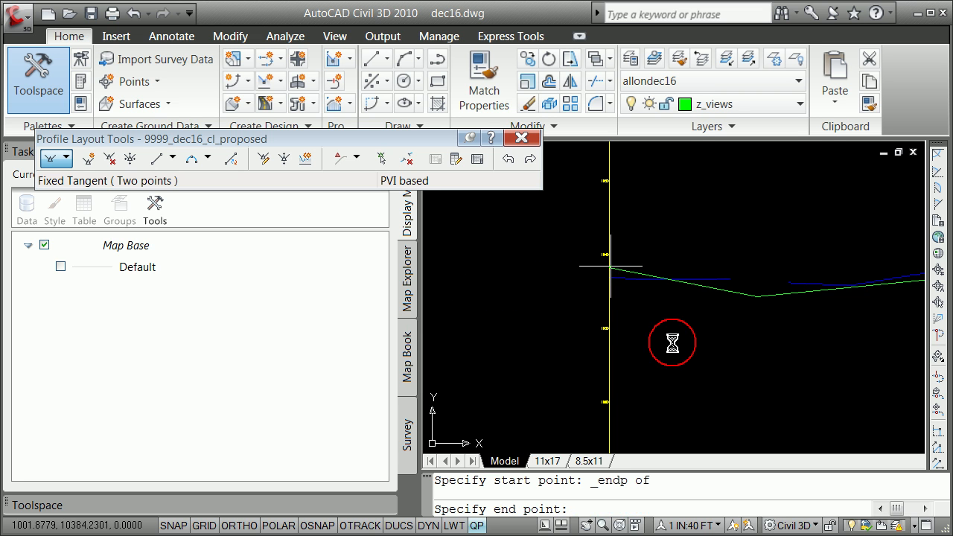
right_click(695, 356, "shift")
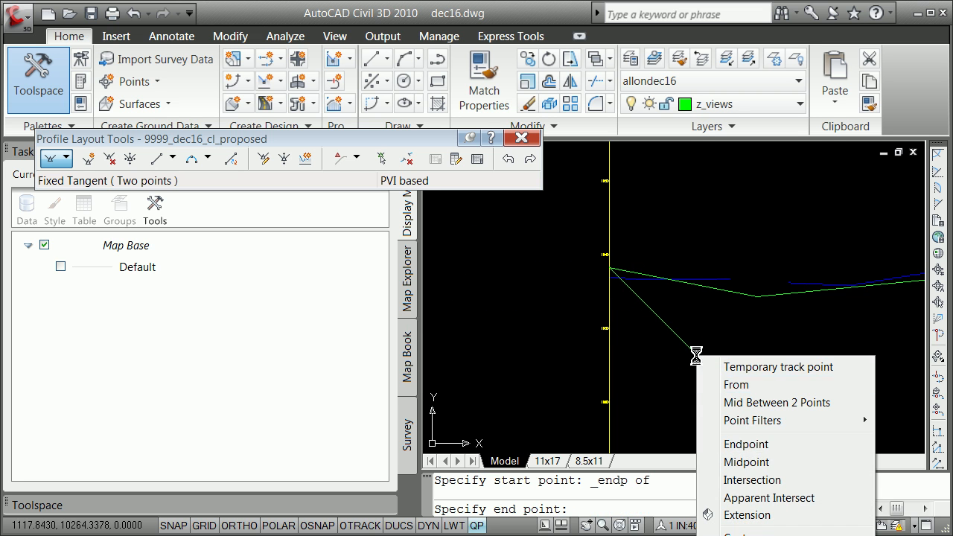
left_click(759, 445)
left_click(758, 297)
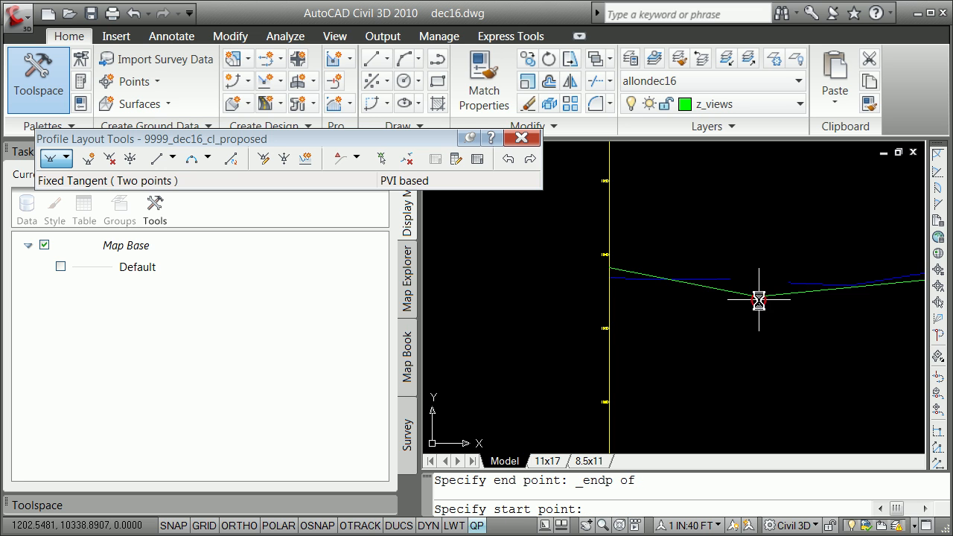
Continue the proposed profile with a Fixed Tangent from the last point at the low point to the endpoint at the crest.
scroll(767, 339, "down", 6)
scroll(816, 344, "up", 1)
scroll(816, 344, "up", 1)
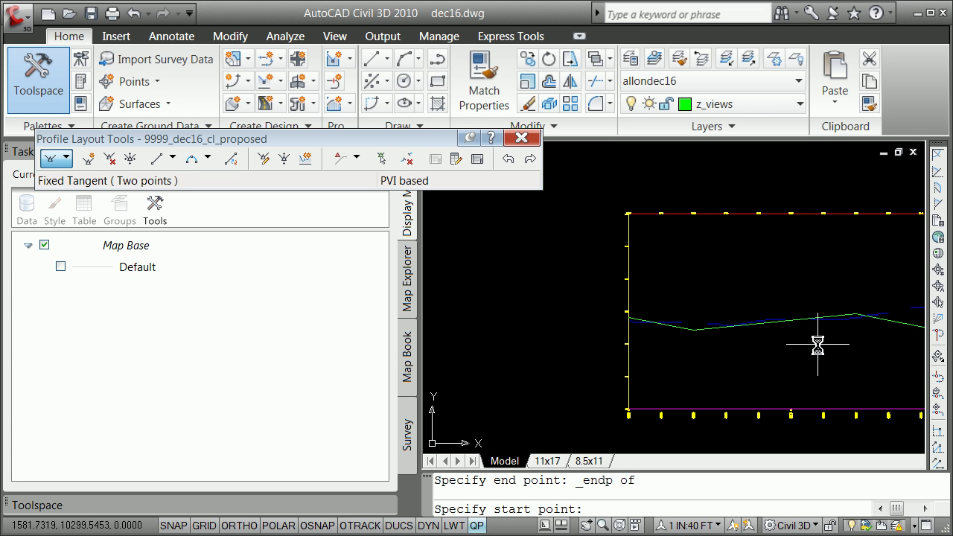
type("@")
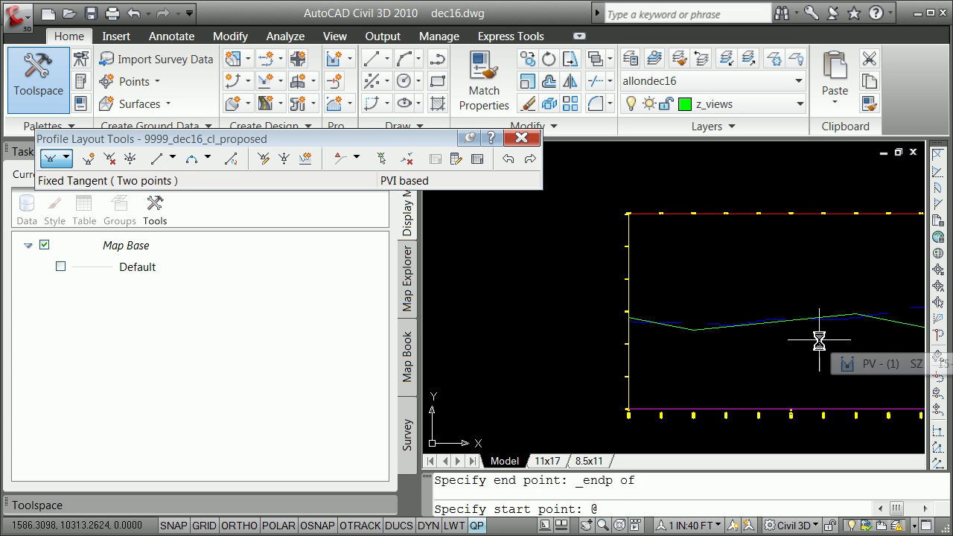
key("Return")
right_click(848, 293, "shift")
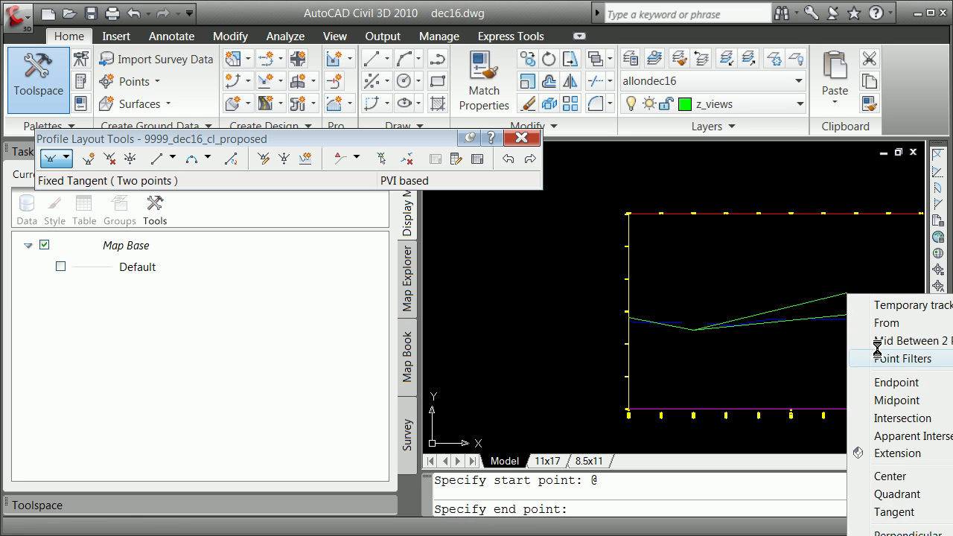
left_click(891, 382)
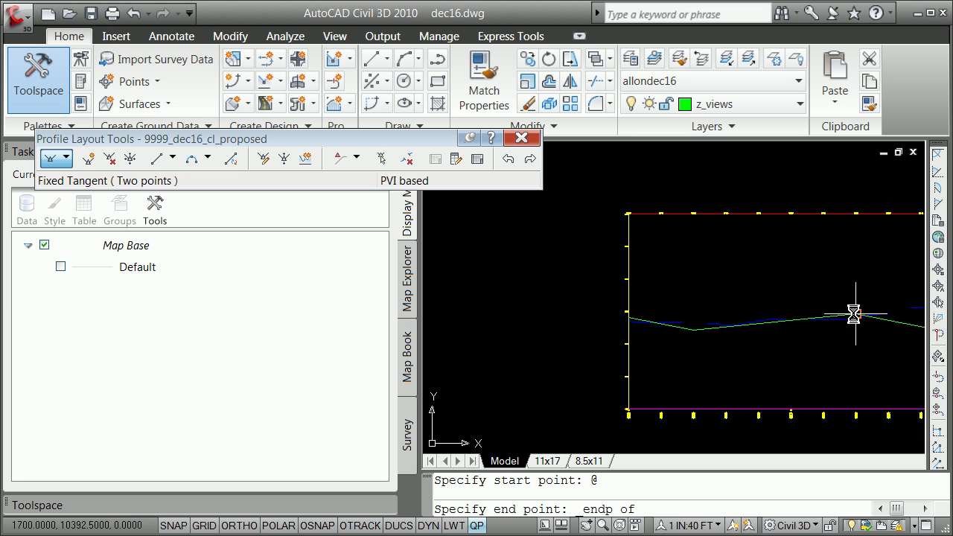
scroll(850, 313, "up", 2)
left_click(873, 325)
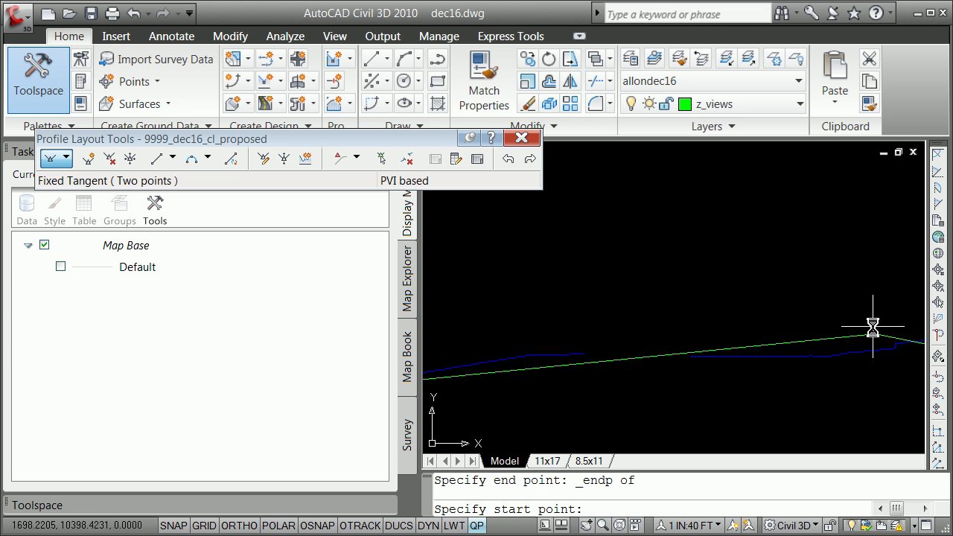
Add a Fixed Tangent from the crest down to the free end of the descending green line and finish the command.
type("@")
key("Return")
scroll(856, 328, "down", 3)
scroll(909, 341, "up", 2)
scroll(909, 340, "down", 8)
scroll(917, 338, "up", 9)
scroll(899, 328, "up", 2)
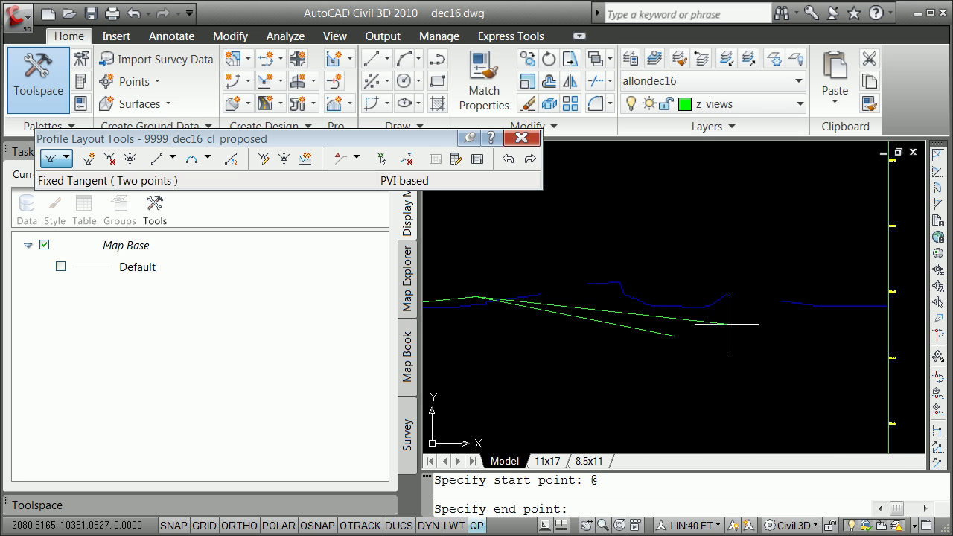
right_click(726, 324, "shift")
left_click(804, 412)
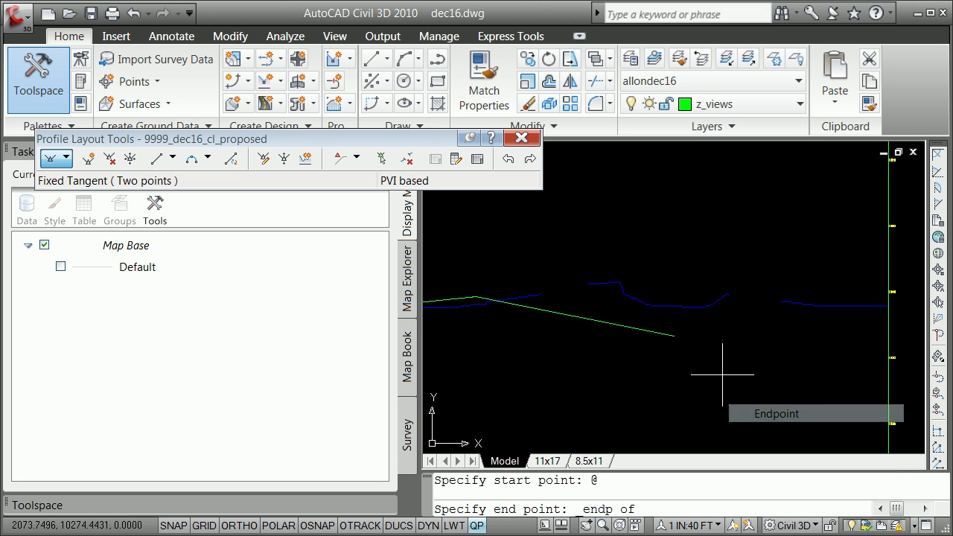
left_click(674, 336)
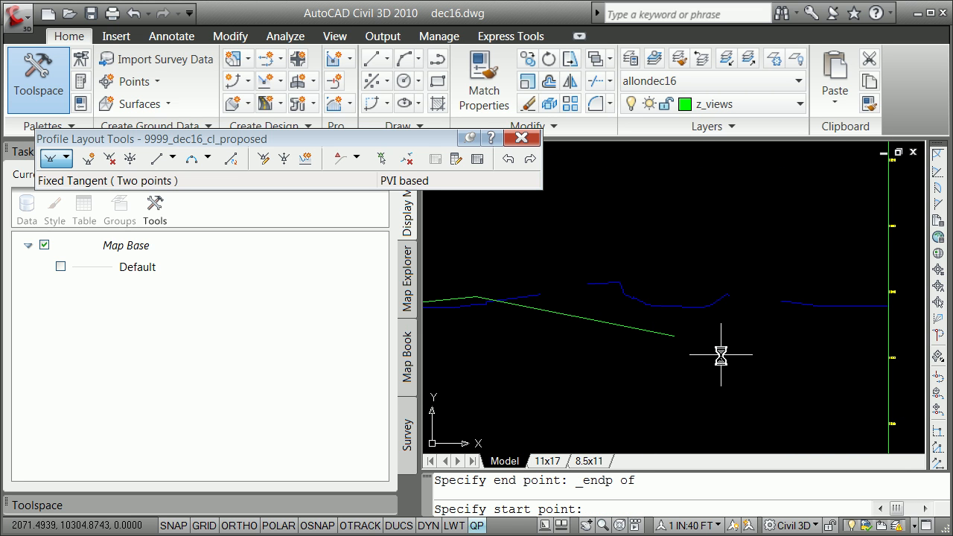
key("Return")
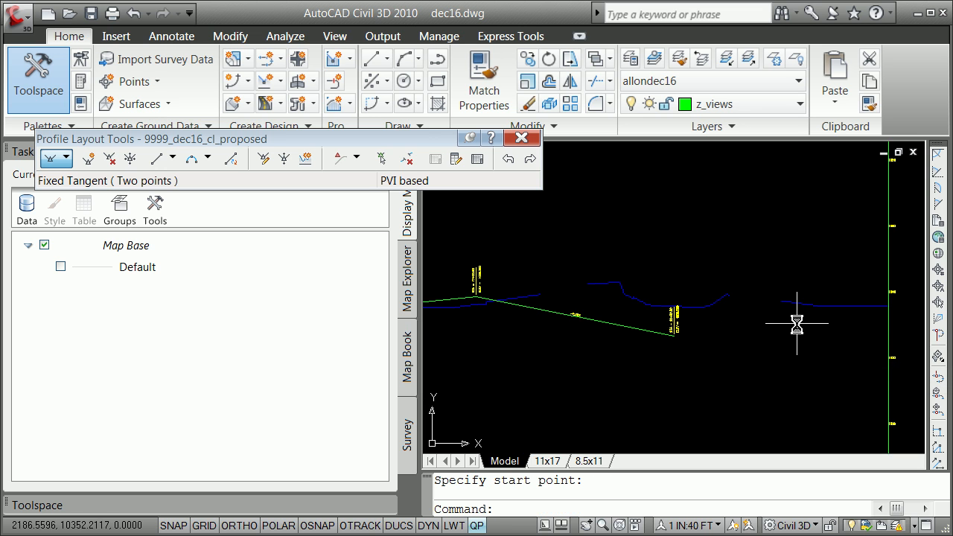
Draw a two-point Fixed Tangent from the station 20+00 low point to the existing ground line's endpoint at the profile view's far edge.
scroll(607, 309, "down", 6)
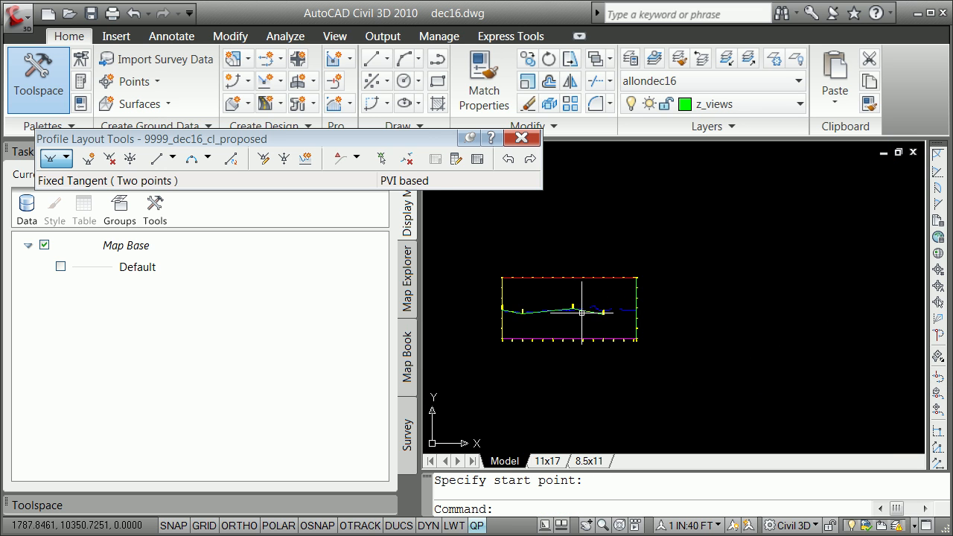
scroll(590, 308, "up", 2)
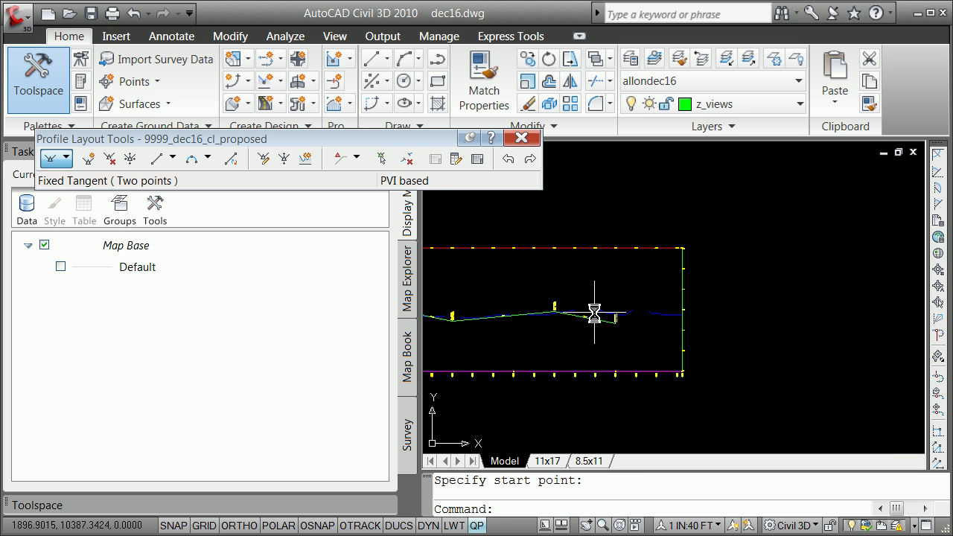
left_click(172, 158)
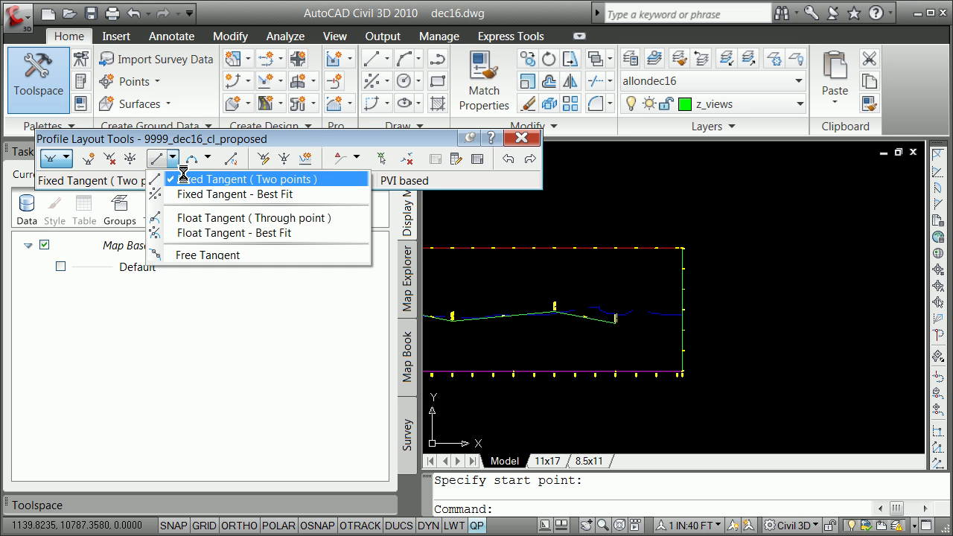
left_click(193, 181)
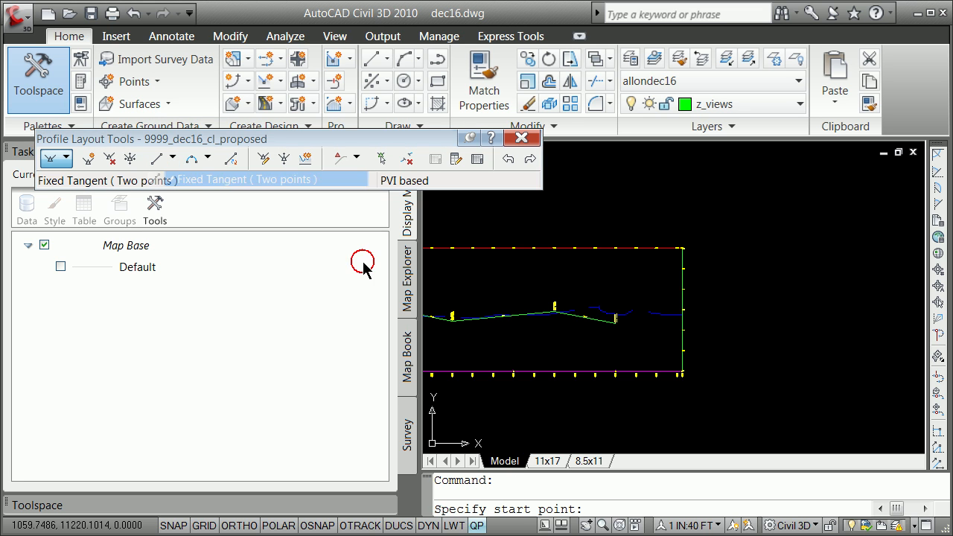
scroll(626, 321, "up", 4)
right_click(625, 325, "shift")
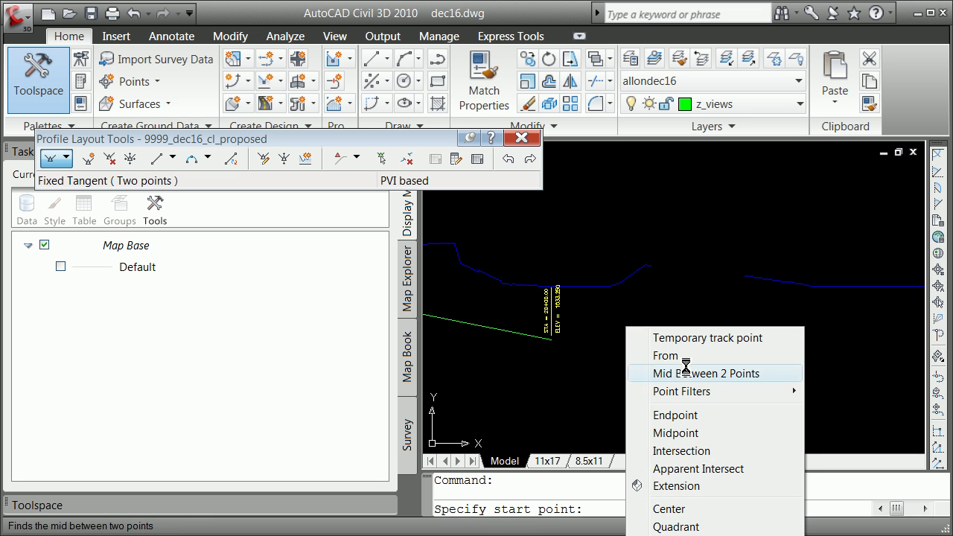
left_click(635, 414)
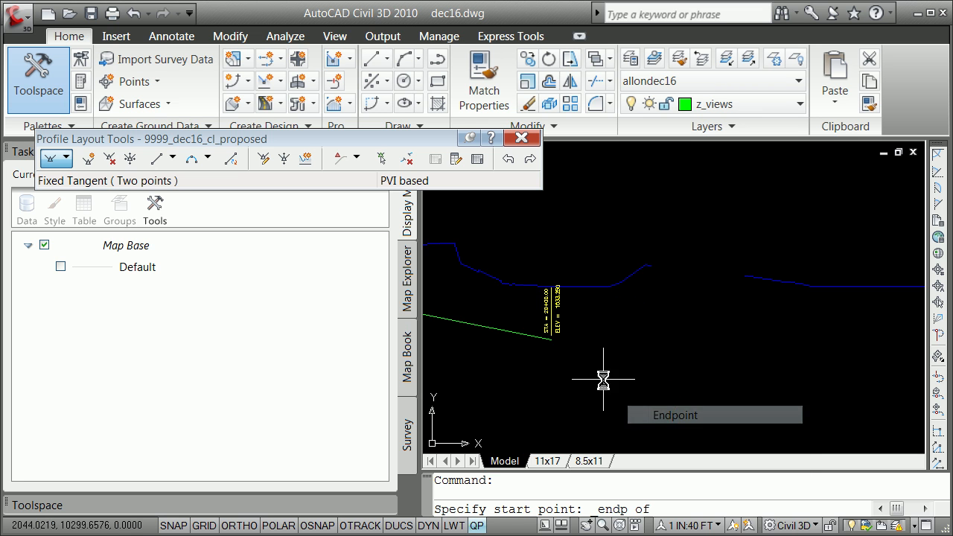
left_click(552, 344)
scroll(599, 341, "down", 4)
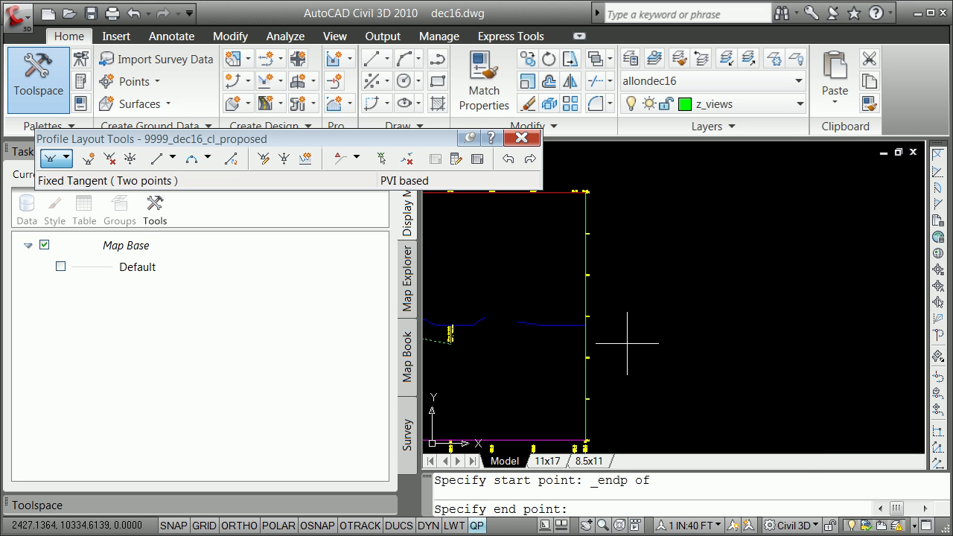
right_click(597, 334, "shift")
left_click(686, 426)
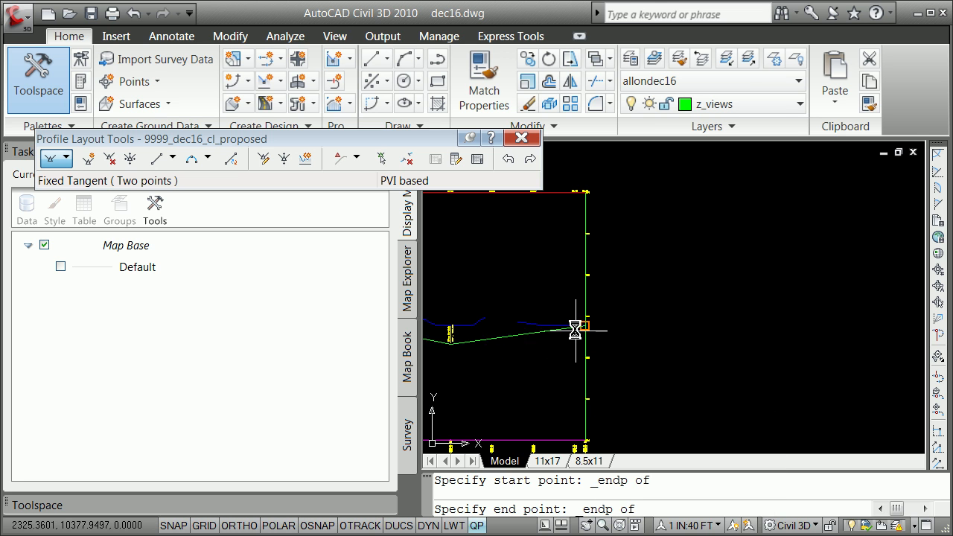
left_click(573, 326)
key("Return")
Add a Free Vertical Curve (Parameter) with a length of 200 between the two tangents meeting at station 12+00.
scroll(480, 349, "down", 5)
scroll(436, 340, "up", 8)
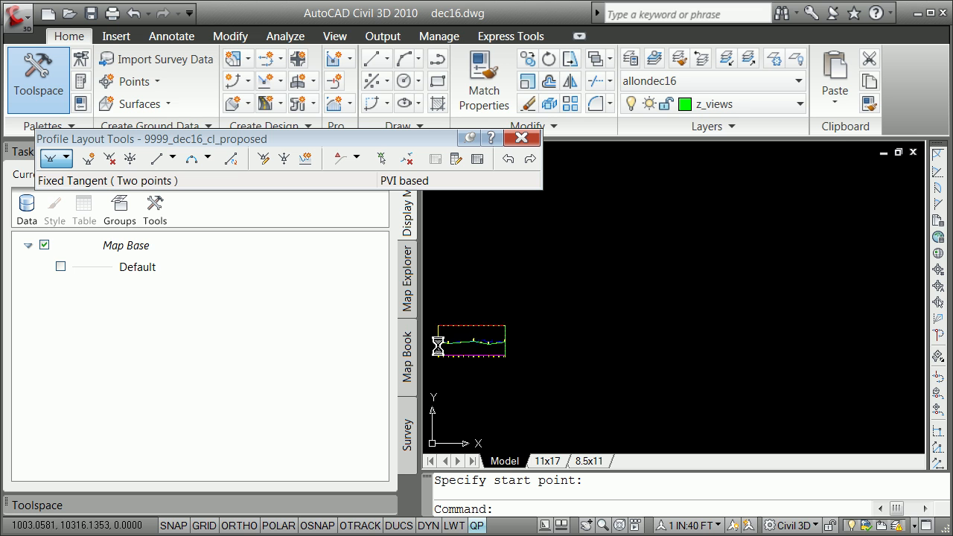
scroll(476, 342, "down", 4)
scroll(468, 342, "up", 8)
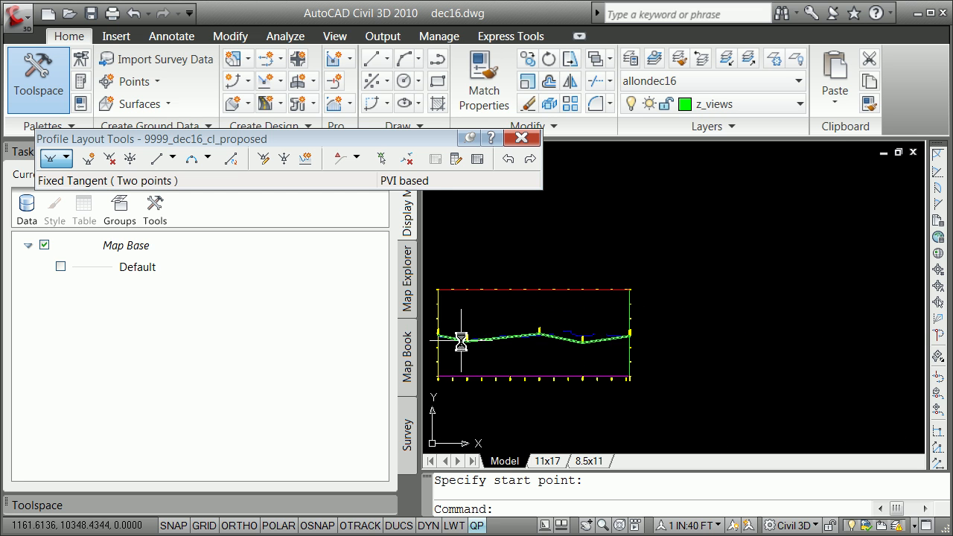
scroll(549, 336, "up", 2)
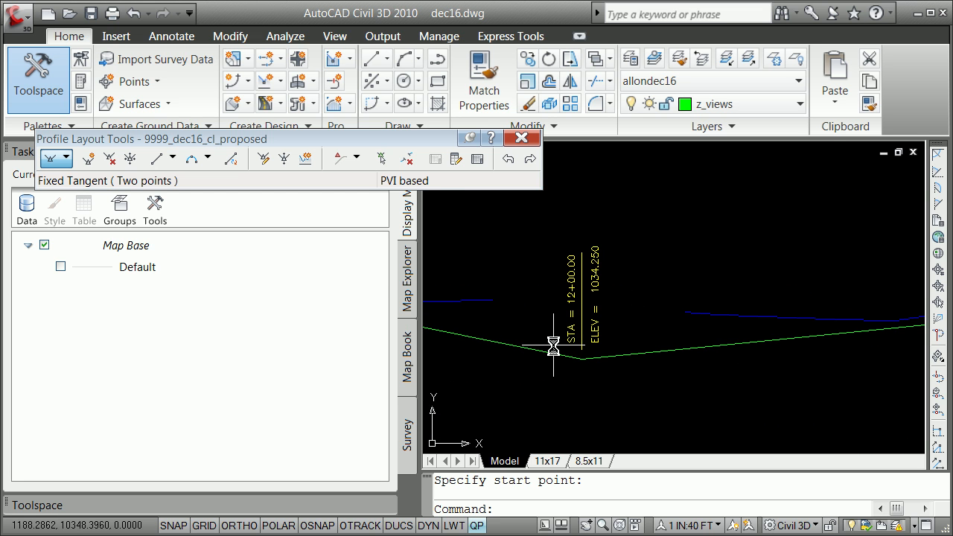
left_click(206, 162)
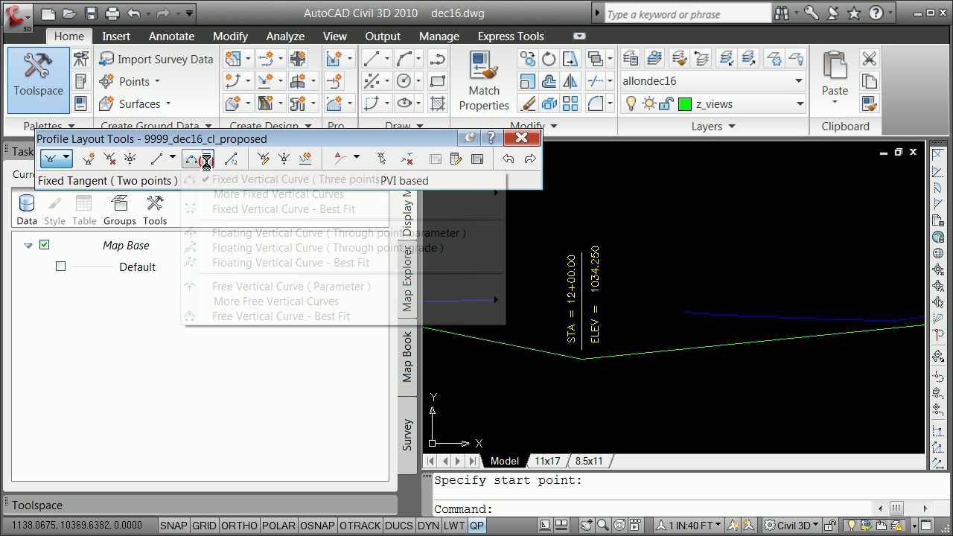
left_click(263, 287)
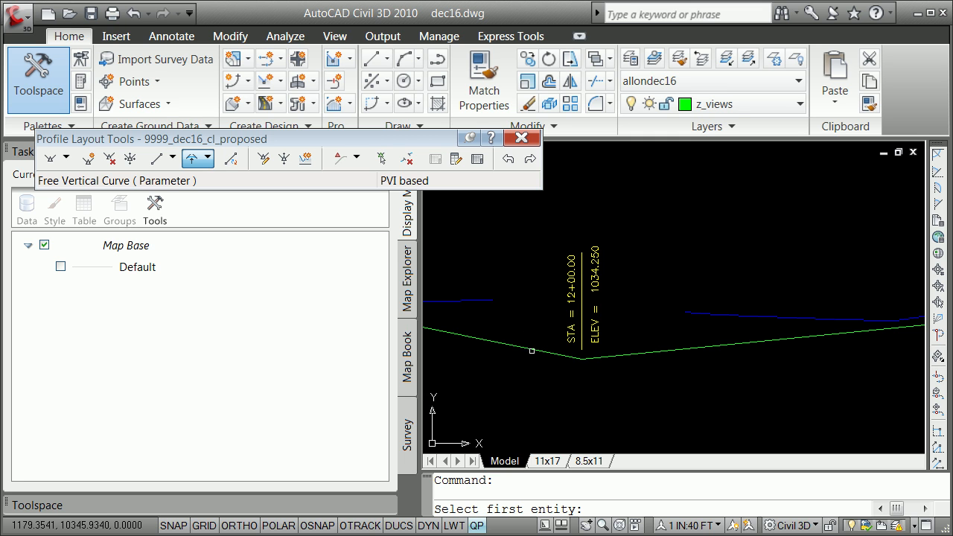
left_click(527, 350)
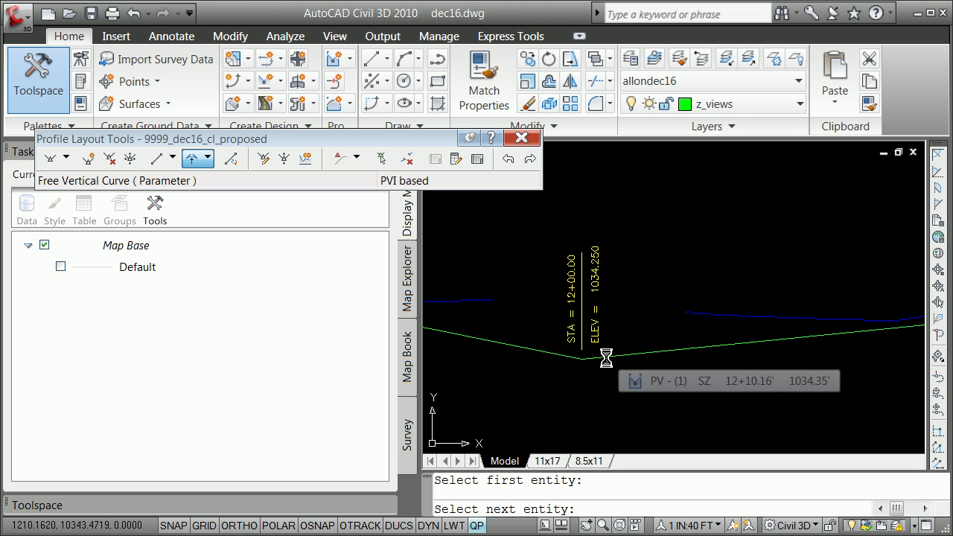
left_click(607, 357)
type("200")
key("Return")
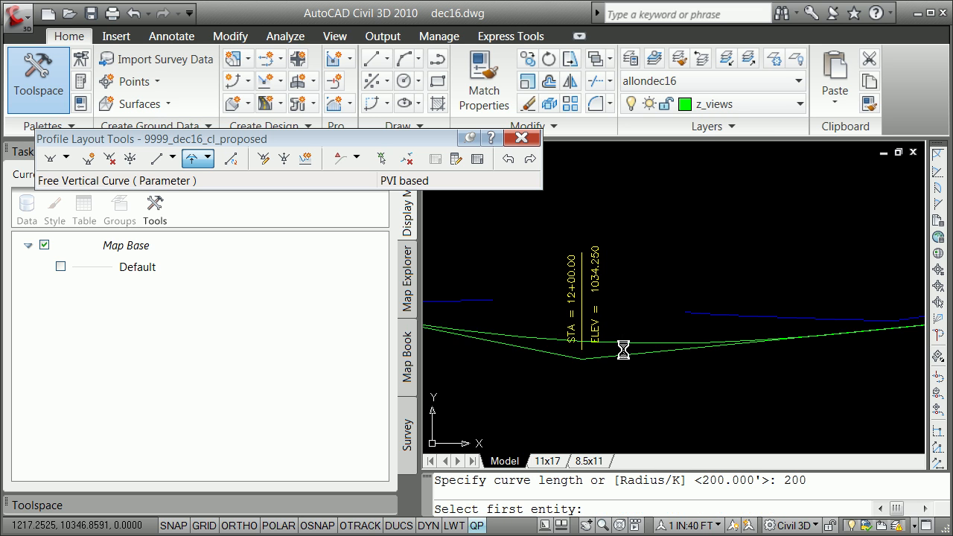
key("Return")
Add a Free Vertical Curve (Parameter) with a length of 100 between the two tangents meeting at the crest.
scroll(623, 350, "down", 6)
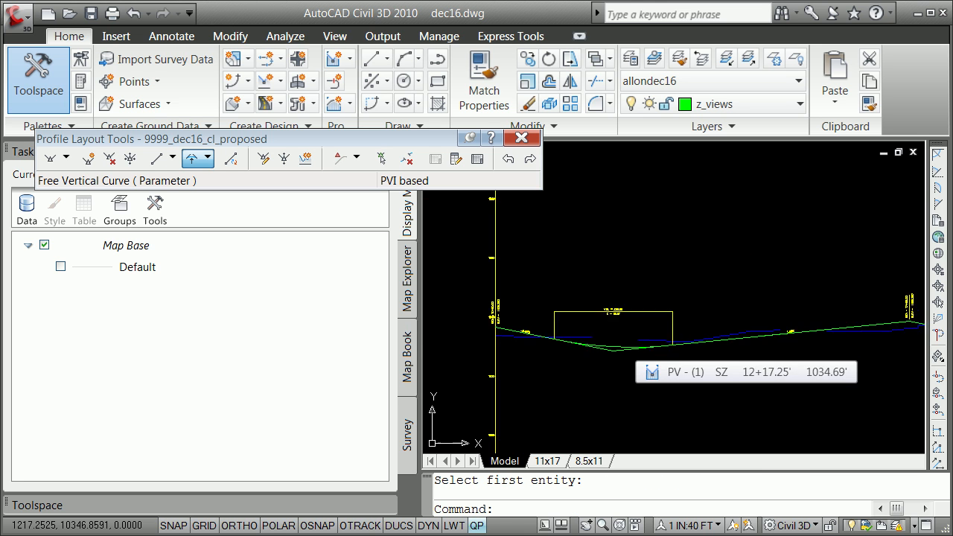
scroll(656, 341, "up", 3)
scroll(656, 341, "up", 1)
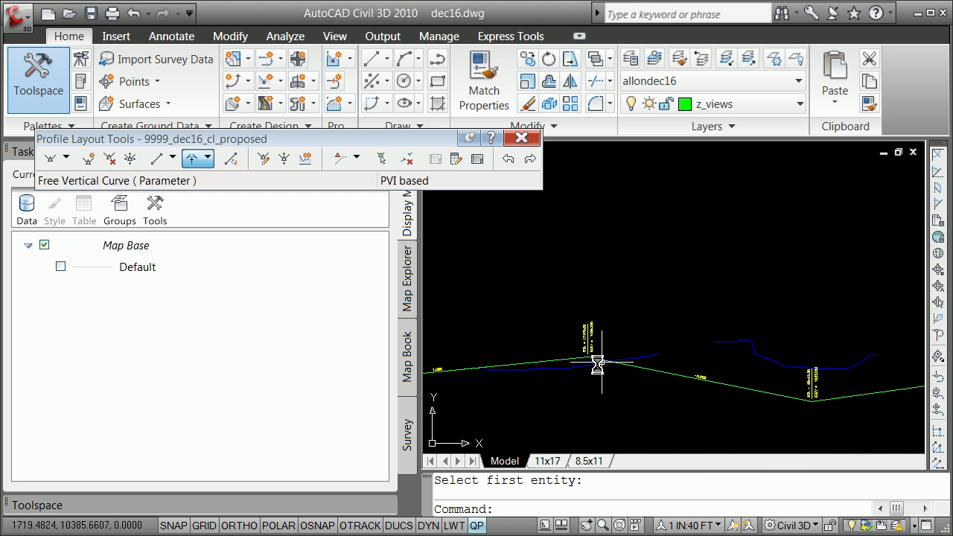
left_click(209, 162)
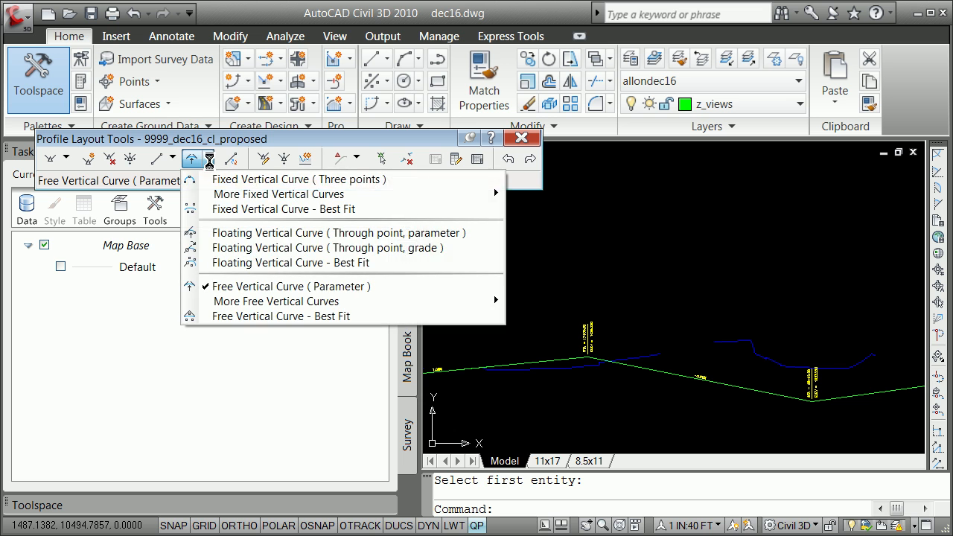
left_click(276, 283)
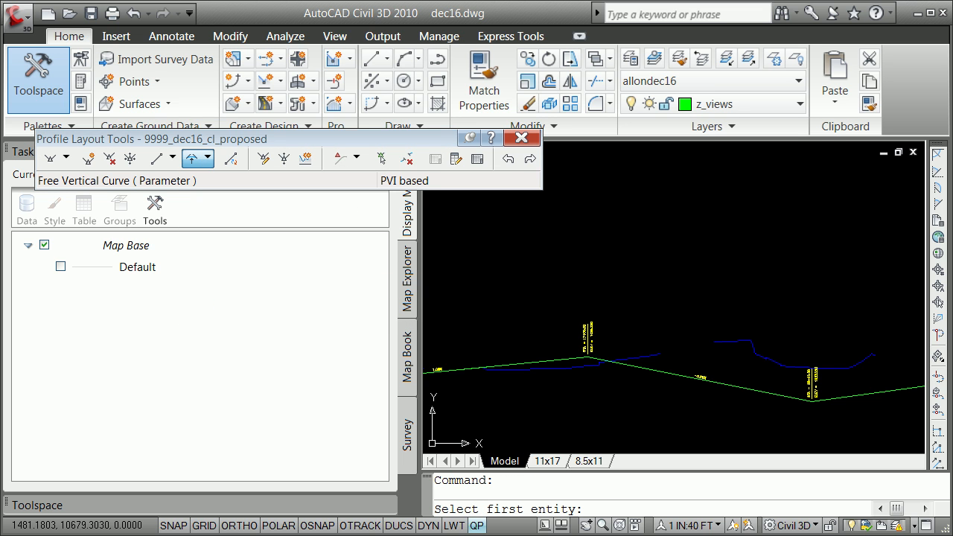
left_click(545, 362)
left_click(649, 370)
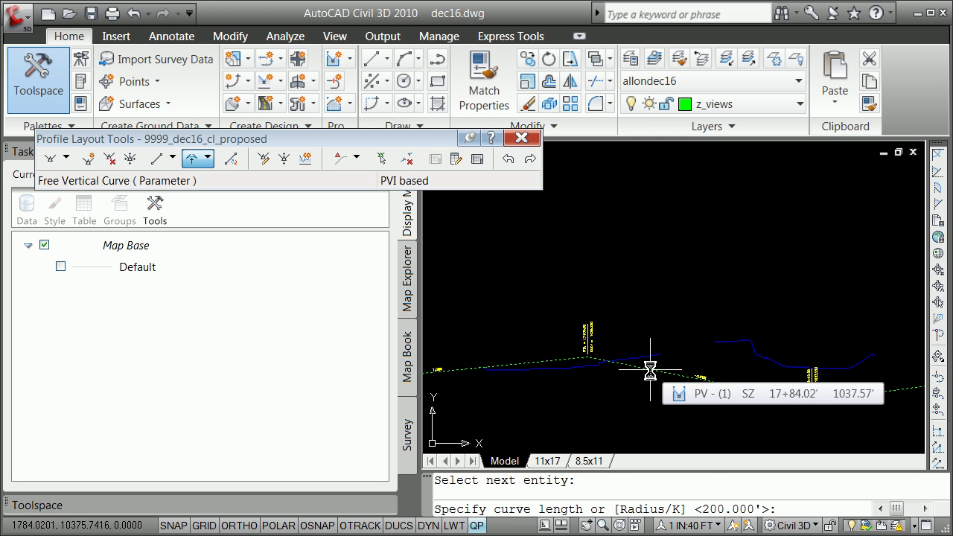
type("100")
key("Return")
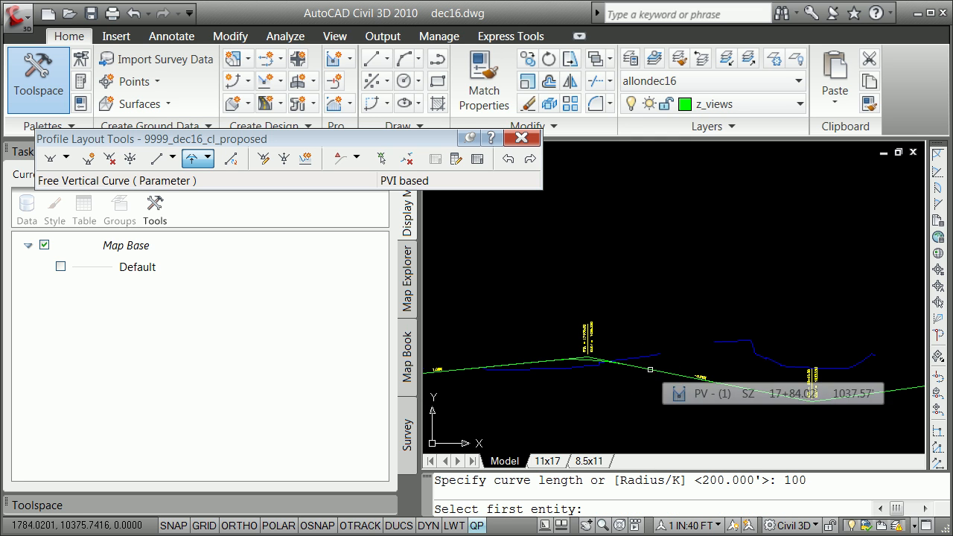
Try to add a Free Vertical Curve (Parameter) with a length of 200 between the two tangents meeting at the low point.
scroll(771, 402, "down", 4)
scroll(771, 402, "up", 4)
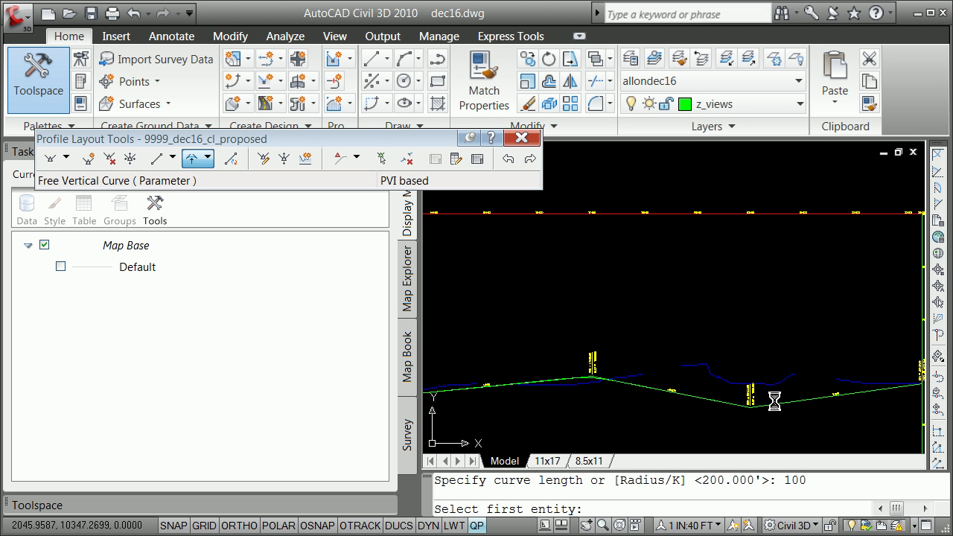
left_click(724, 399)
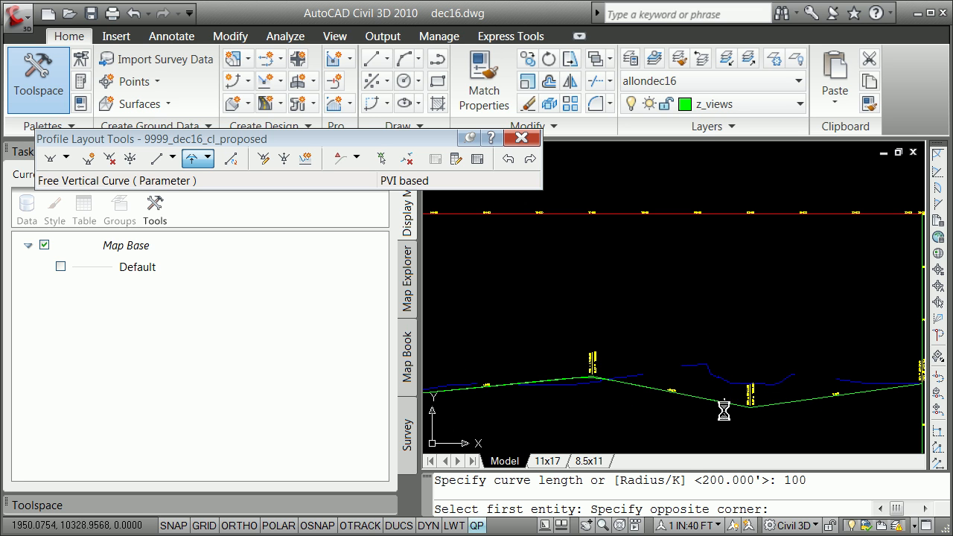
left_click(722, 408)
left_click(736, 405)
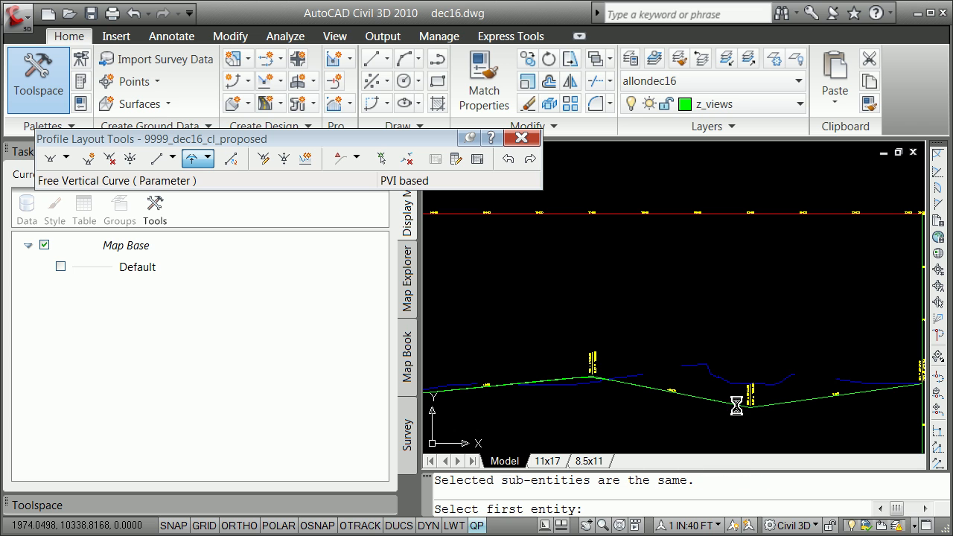
left_click(728, 400)
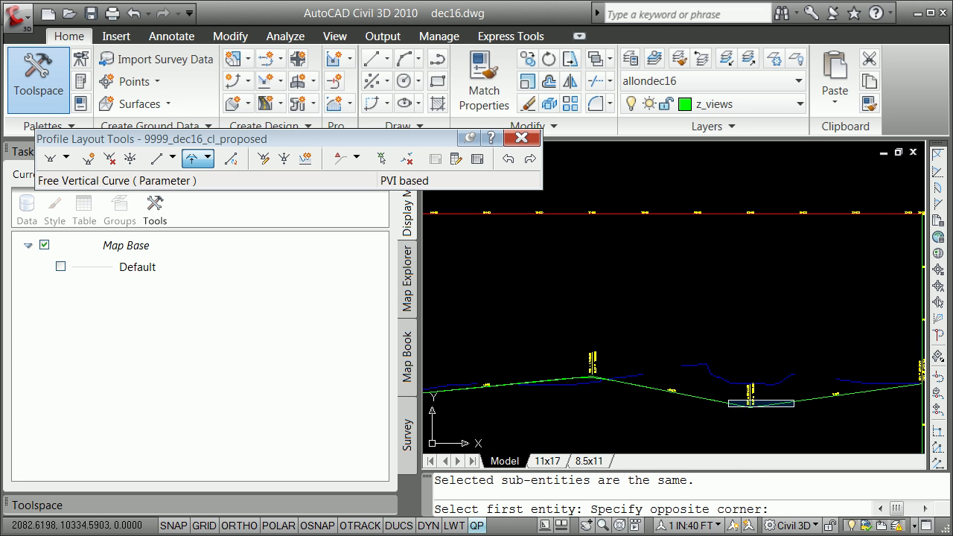
left_click(794, 409)
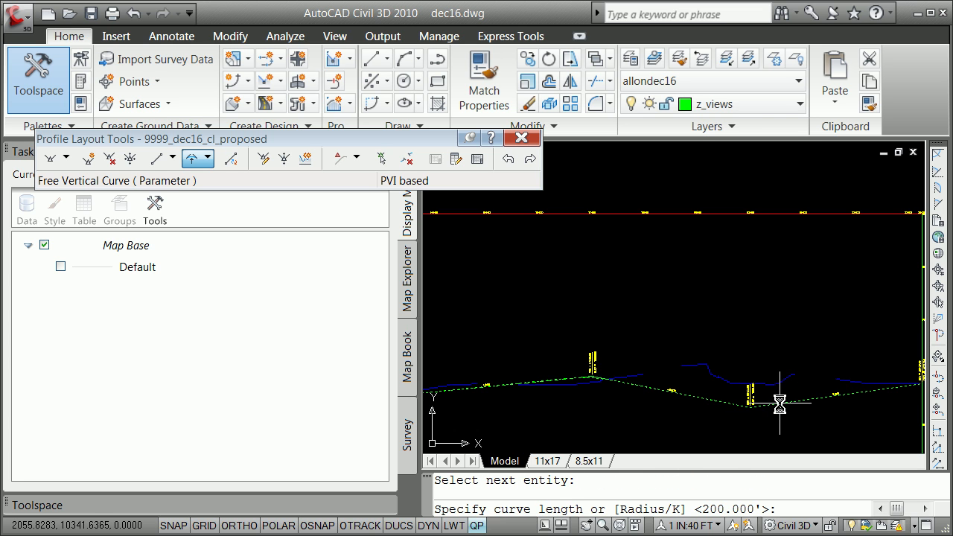
type("200")
key("Return")
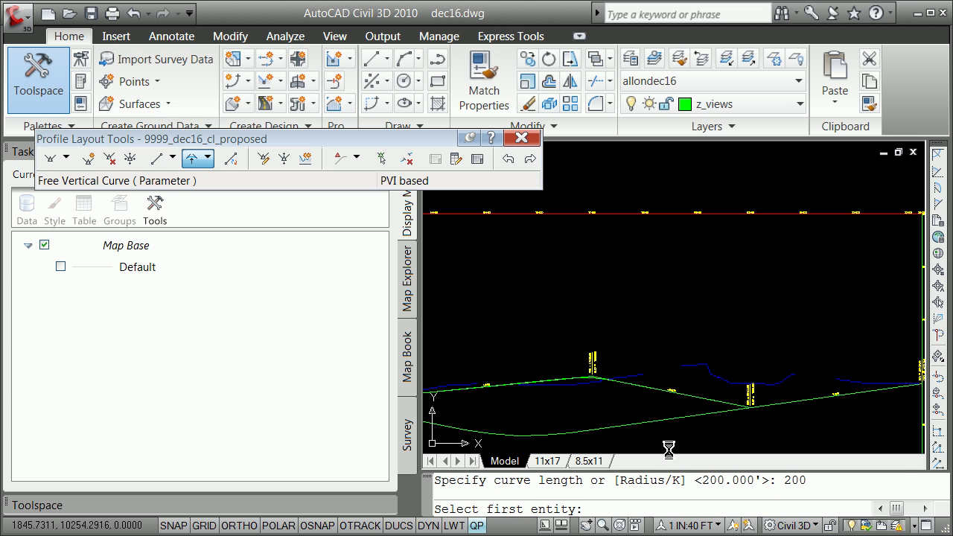
Leave the curve command and undo the last Free Vertical Curve (Parameter) operation.
scroll(456, 273, "down", 4)
scroll(455, 273, "down", 5)
scroll(481, 277, "up", 8)
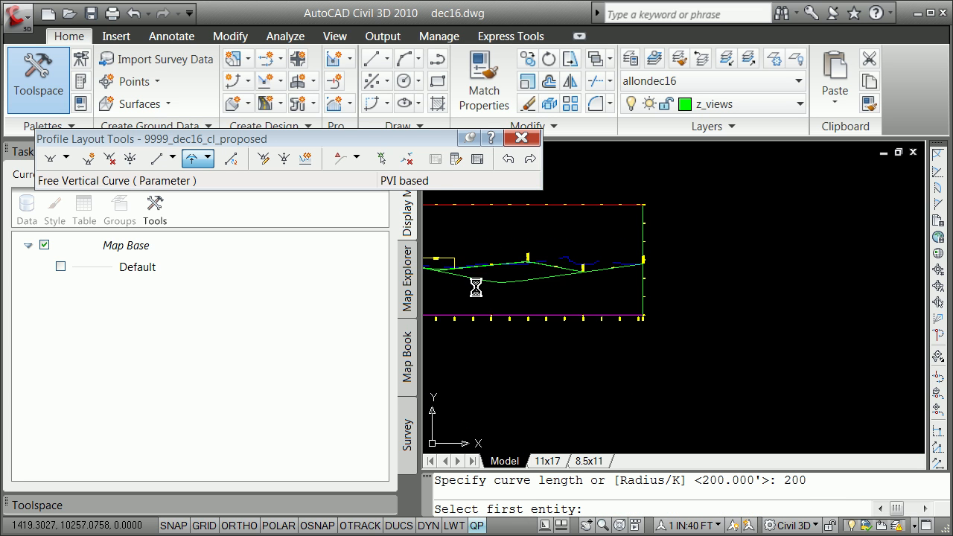
scroll(481, 278, "down", 1)
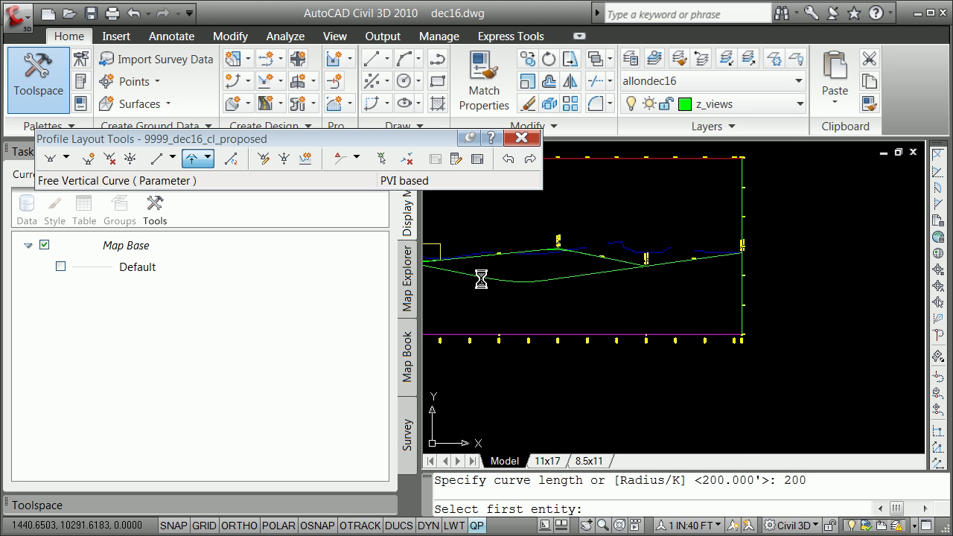
key("Escape")
type("u")
key("Return")
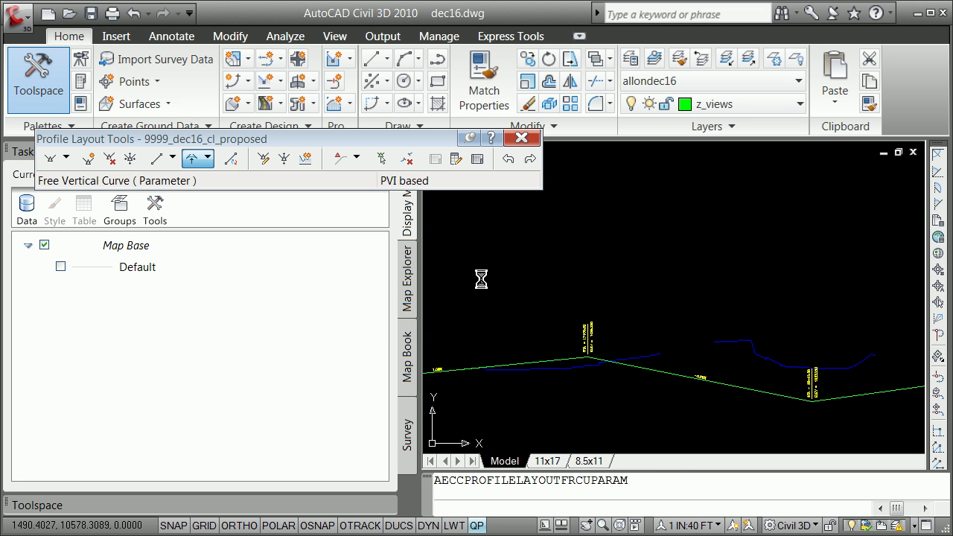
Restart Free Vertical Curve (Parameter) and try to apply a length of 200 to the tangents meeting at station 20+00.
scroll(581, 345, "down", 8)
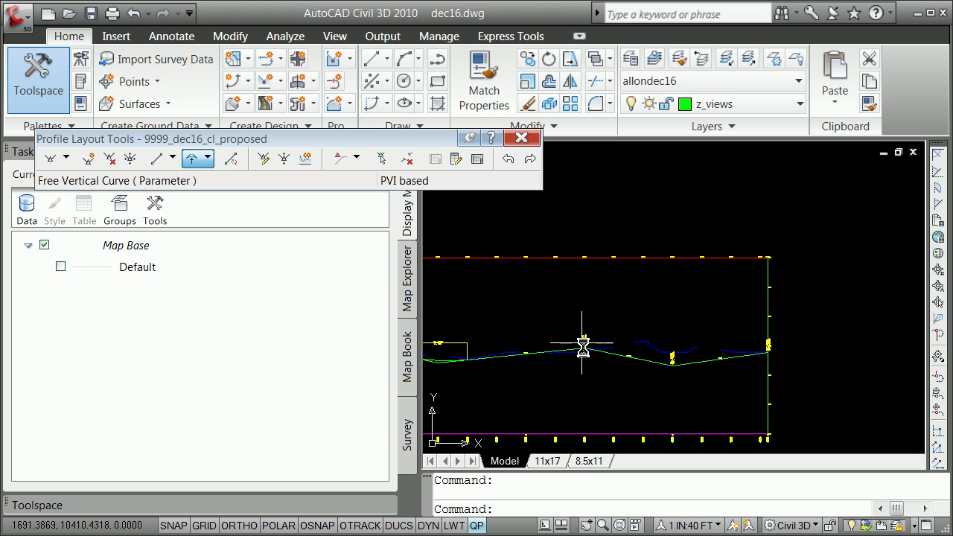
scroll(547, 347, "up", 3)
scroll(532, 358, "up", 3)
scroll(690, 372, "down", 3)
scroll(826, 349, "down", 1)
scroll(827, 349, "up", 3)
scroll(849, 373, "down", 2)
scroll(885, 380, "up", 5)
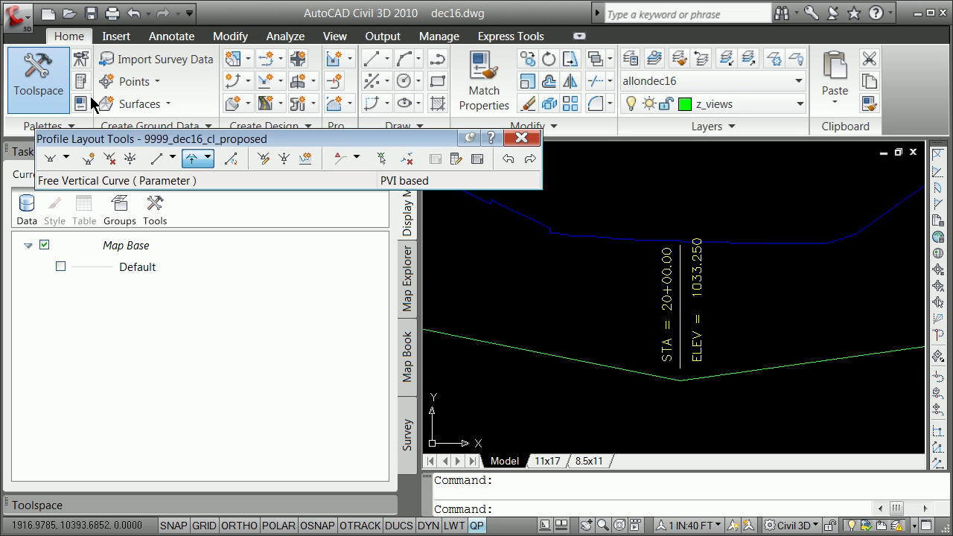
left_click(207, 154)
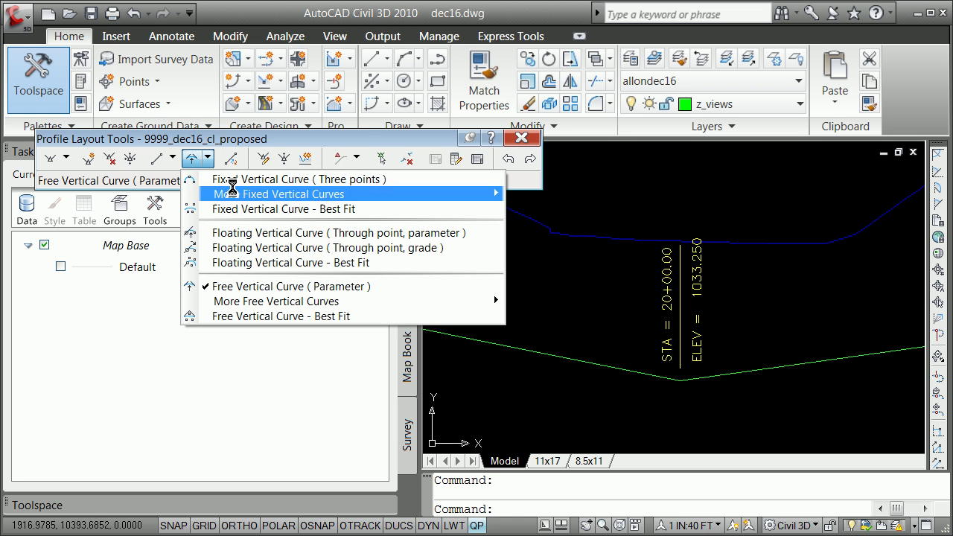
left_click(308, 283)
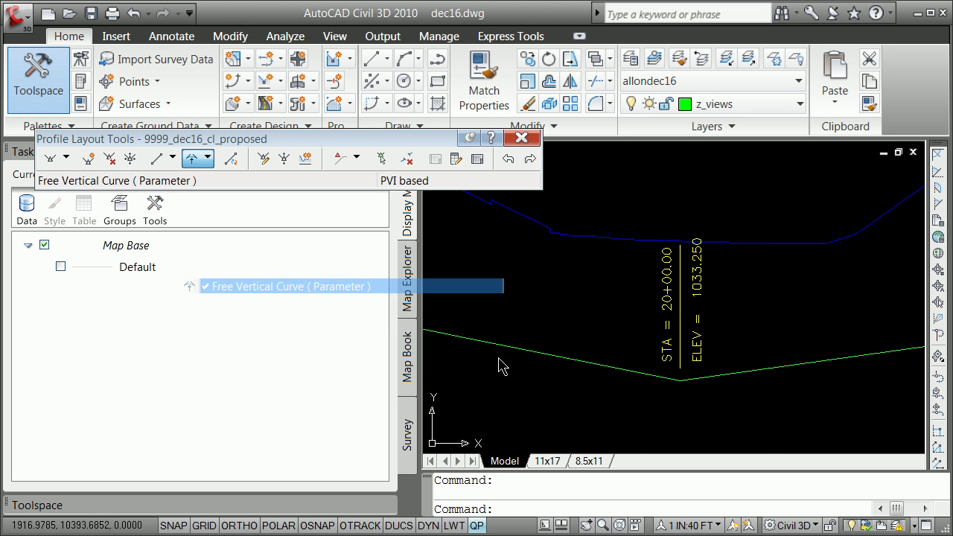
left_click(643, 373)
left_click(722, 373)
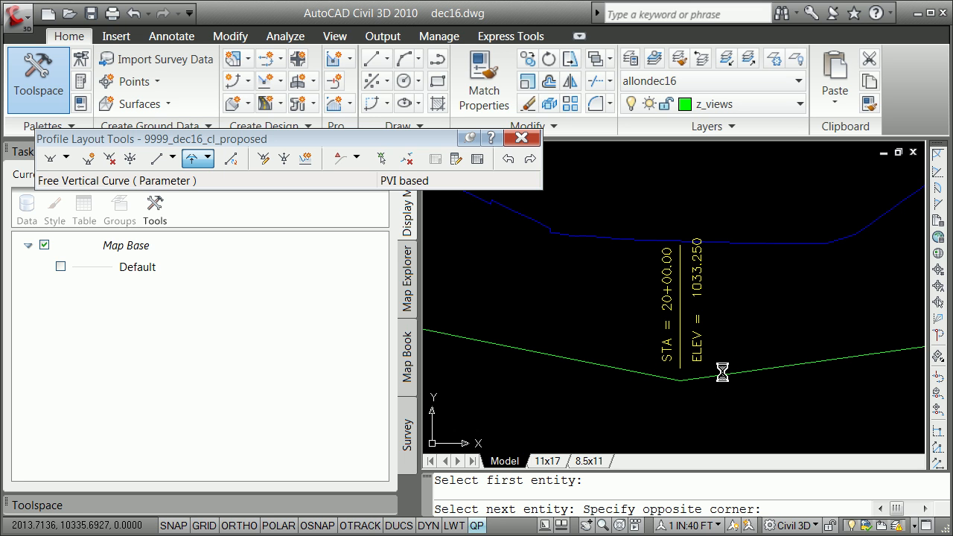
left_click(662, 356)
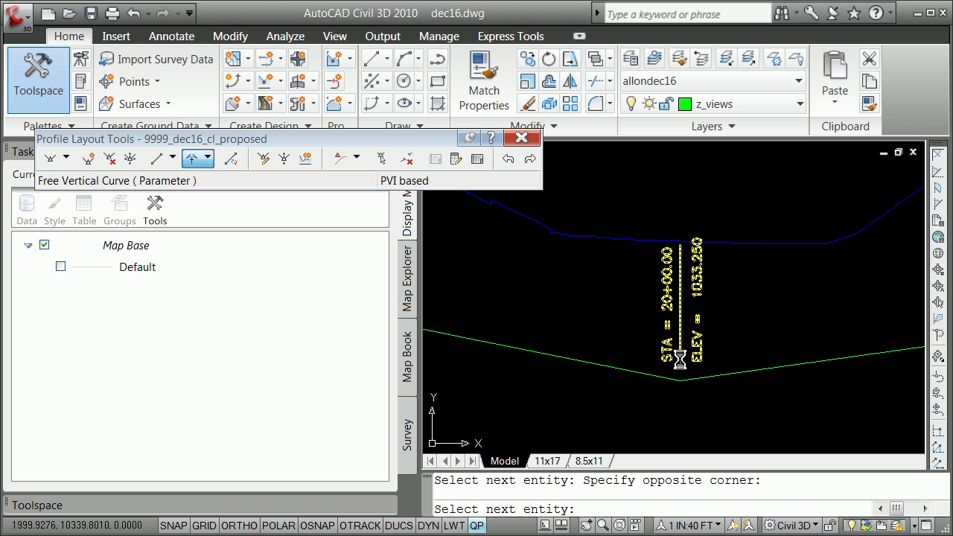
type("200")
key("Return")
left_click(568, 344)
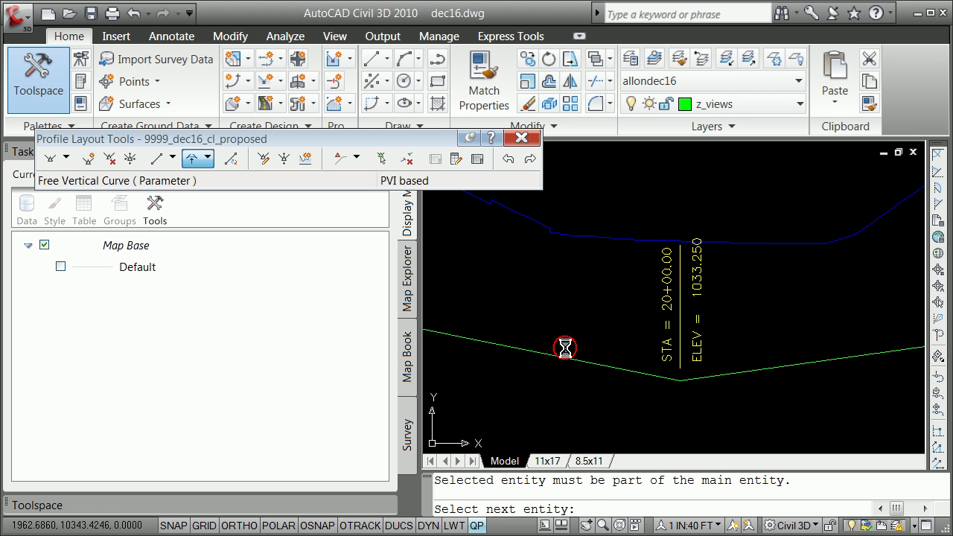
Add a Free Vertical Curve (Parameter) with a length of 200 between the two tangents meeting at station 20+00 and finish the command.
scroll(602, 355, "down", 5)
scroll(619, 354, "down", 3)
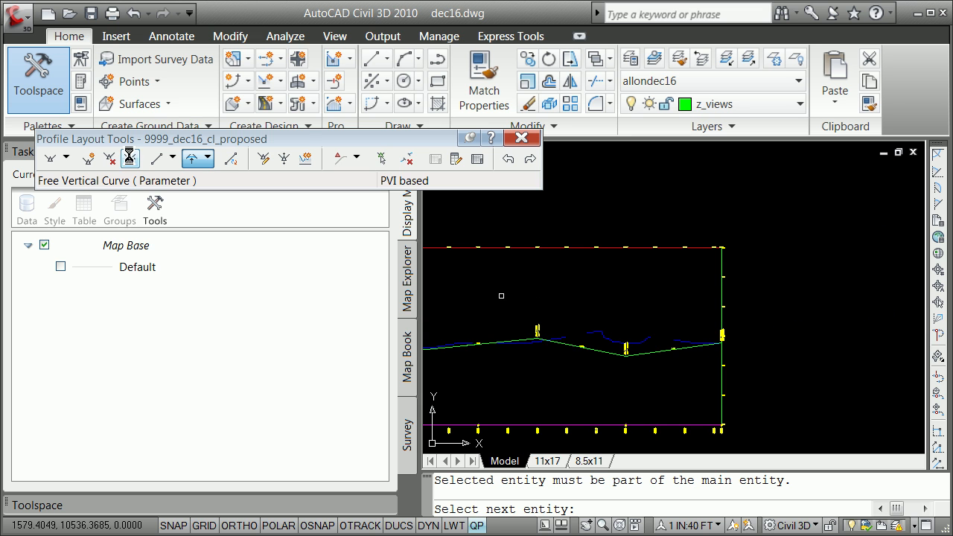
left_click(207, 158)
left_click(209, 283)
scroll(528, 378, "up", 8)
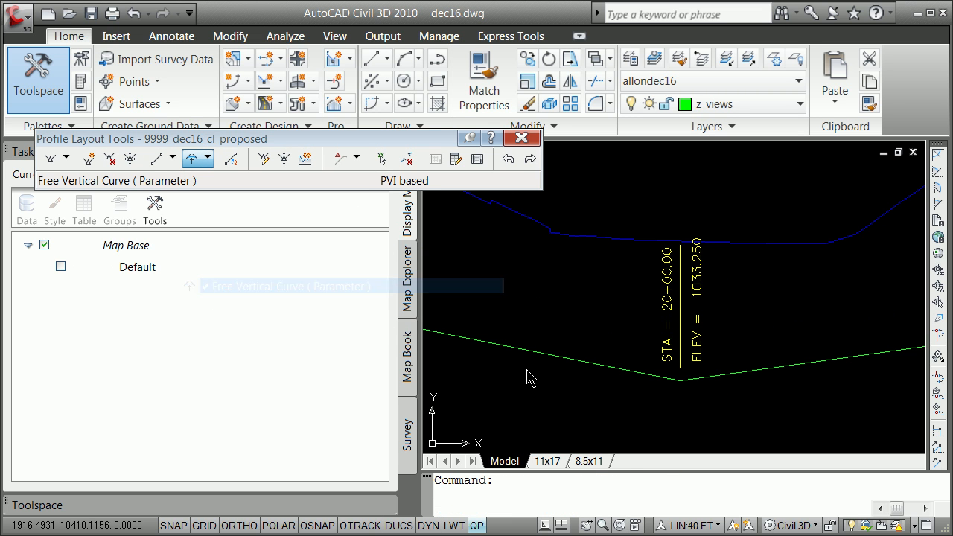
left_click(632, 368)
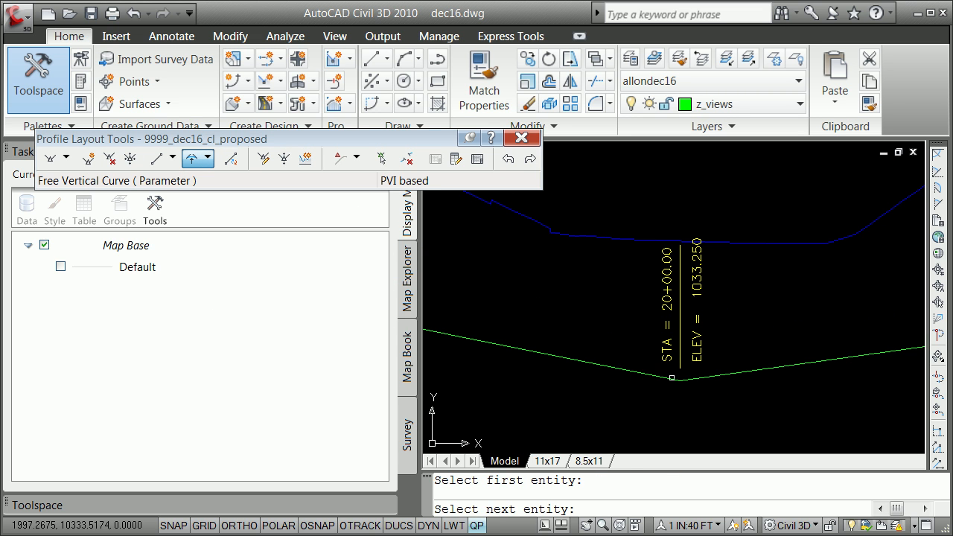
left_click(722, 372)
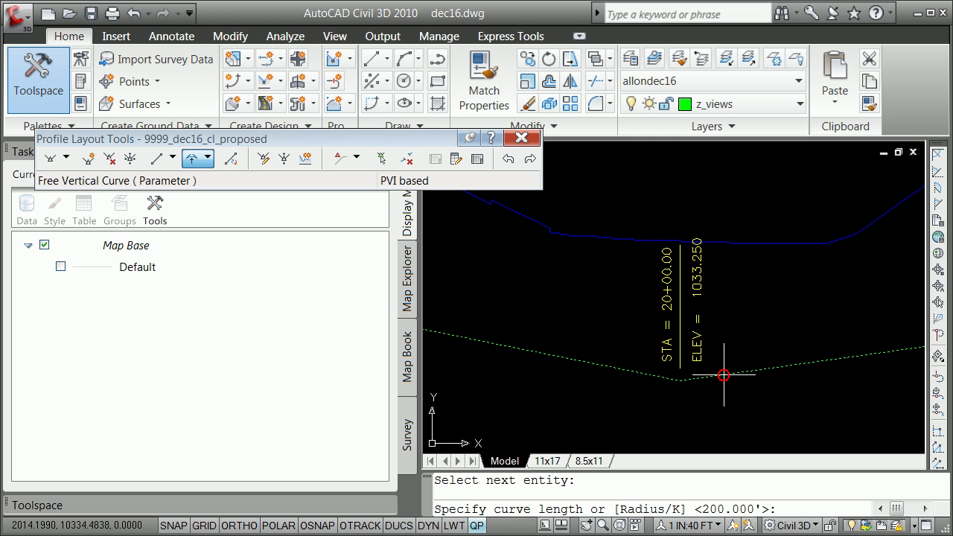
type("200")
key("Return")
key("Return")
Examine the new curve at station 20+00 and compare it with the proposed profile's earlier sag curve and its grips.
scroll(700, 350, "down", 4)
scroll(696, 356, "down", 4)
scroll(696, 356, "up", 9)
scroll(860, 281, "down", 6)
scroll(810, 297, "up", 6)
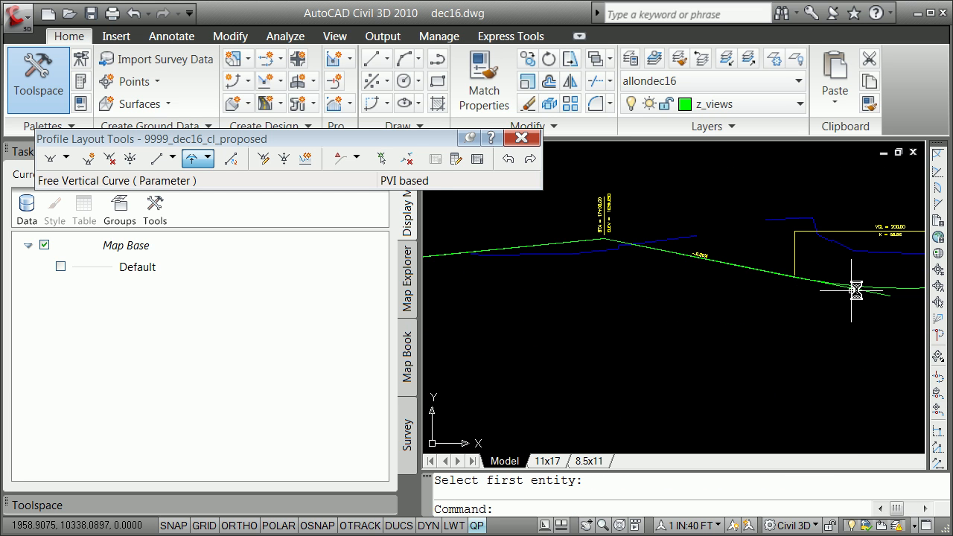
scroll(852, 292, "down", 8)
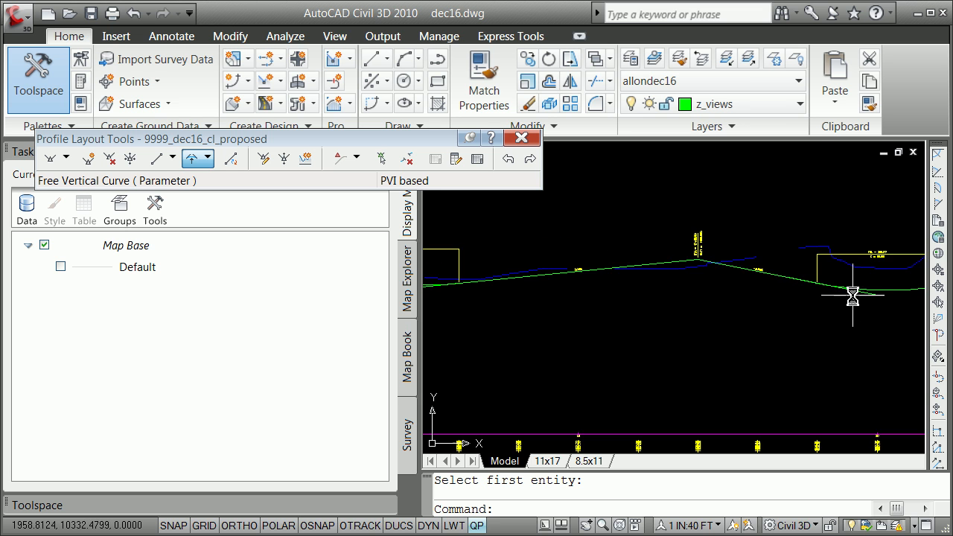
scroll(640, 266, "up", 6)
scroll(648, 372, "up", 3)
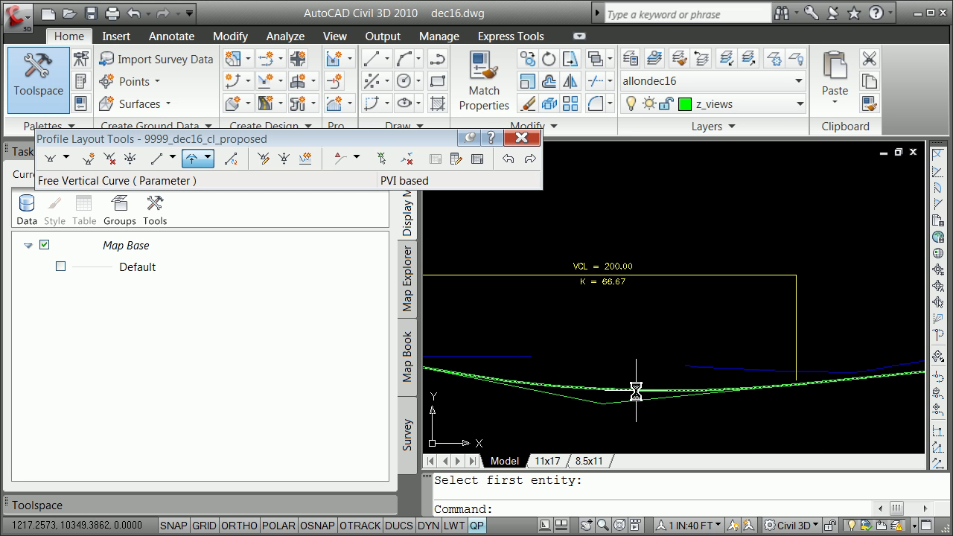
left_click(607, 390)
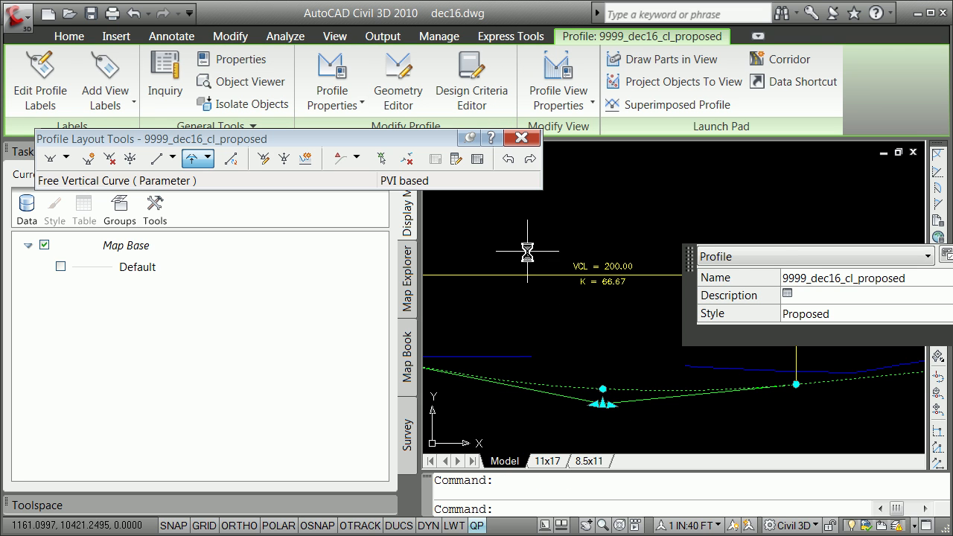
key("Escape")
scroll(590, 298, "down", 4)
scroll(875, 319, "down", 5)
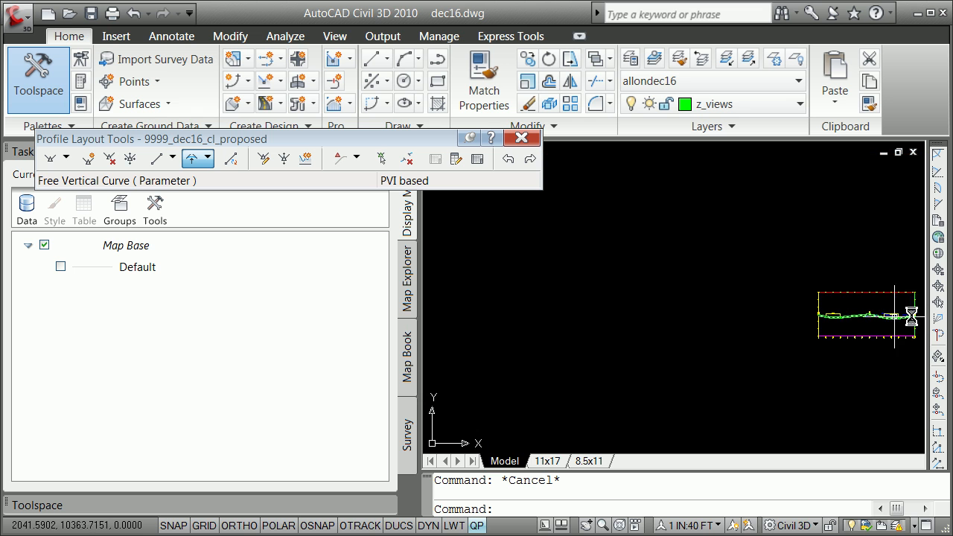
scroll(897, 314, "up", 4)
scroll(895, 317, "up", 2)
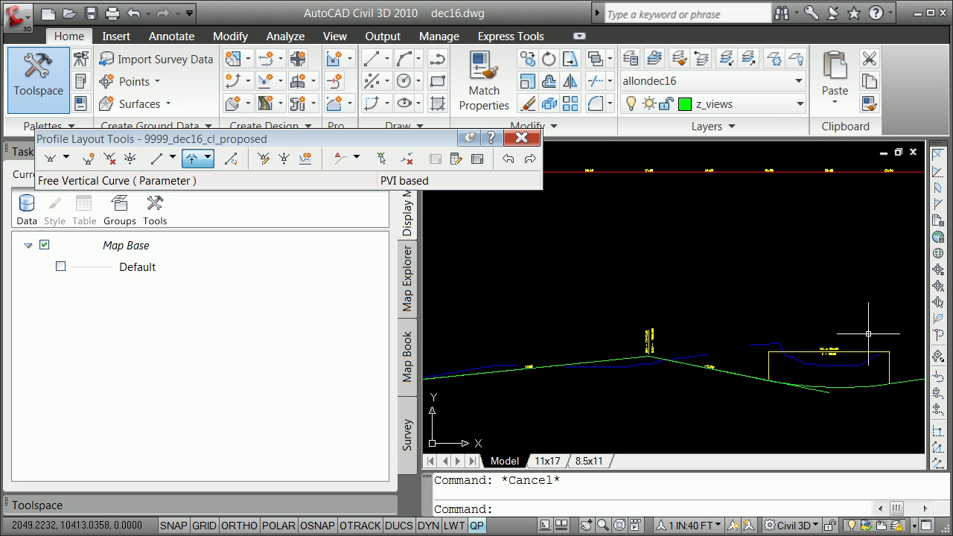
Check the straight green line running from the crest to below the station 20+00 curve by selecting it, then clear the selection.
left_click(819, 390)
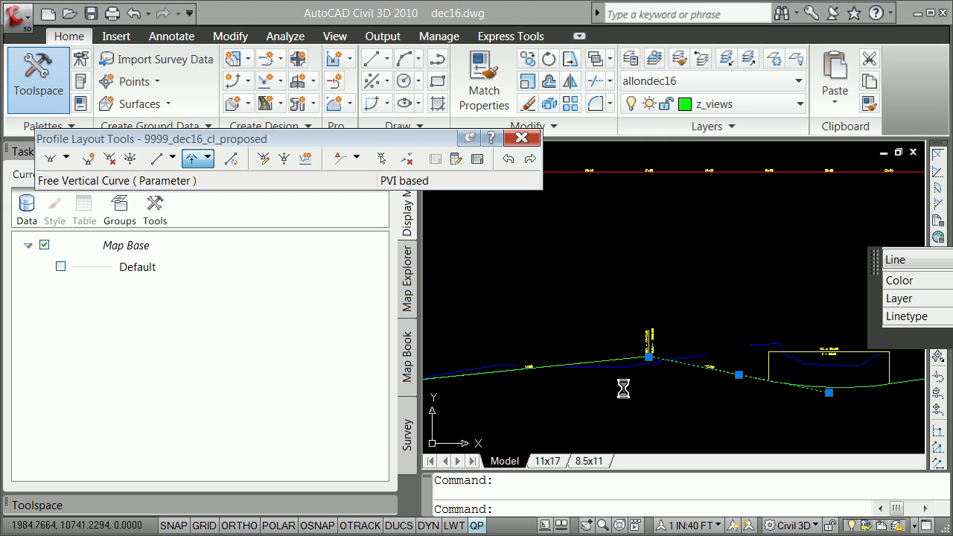
scroll(623, 383, "down", 4)
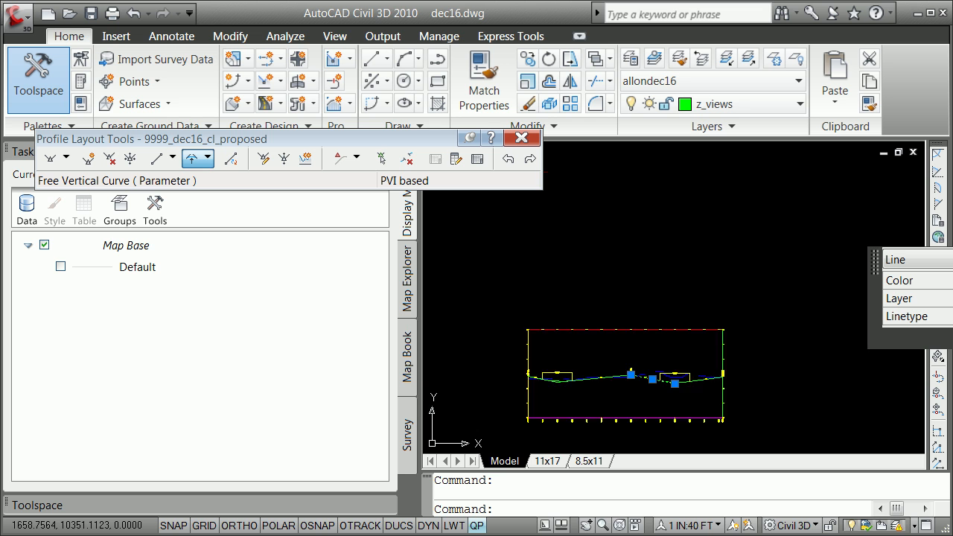
scroll(622, 382, "up", 3)
scroll(622, 383, "up", 5)
scroll(694, 355, "down", 6)
scroll(765, 355, "up", 7)
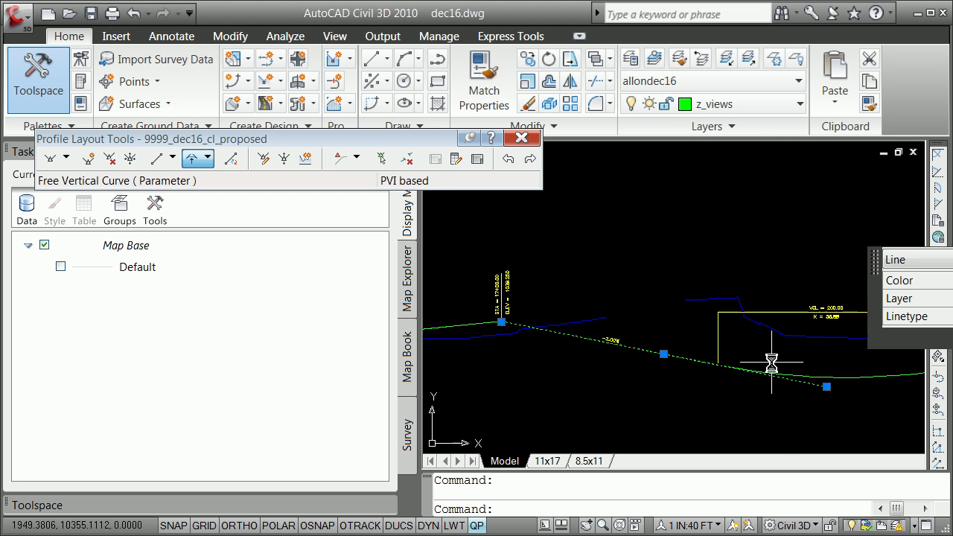
key("Escape")
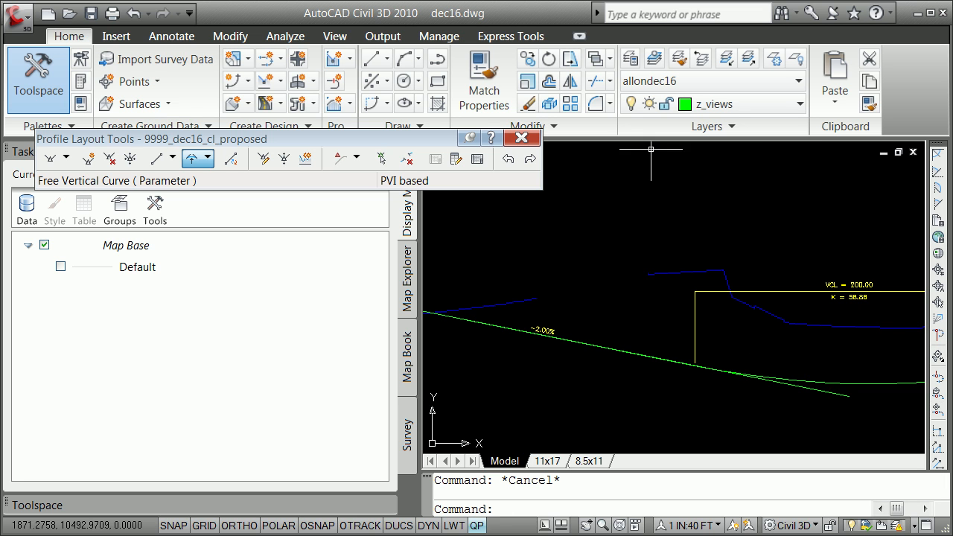
List the object data of the straight green line below the station 20+00 curve and view the saved layer states.
left_click(809, 386)
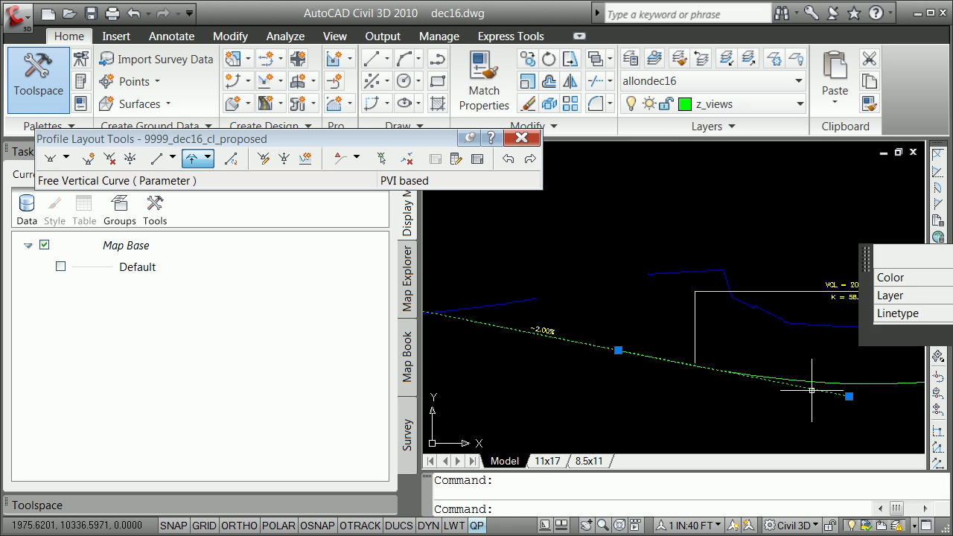
type("li")
key("Return")
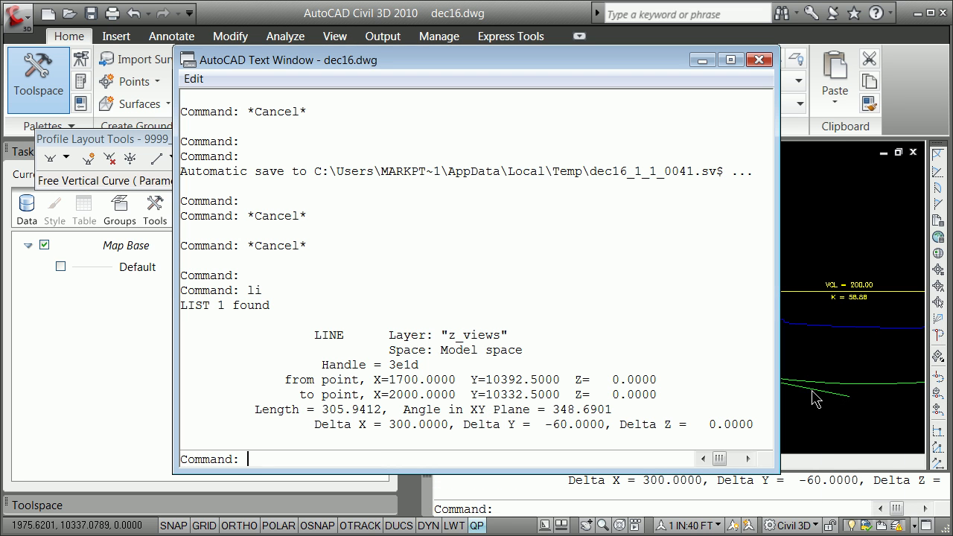
left_click(759, 60)
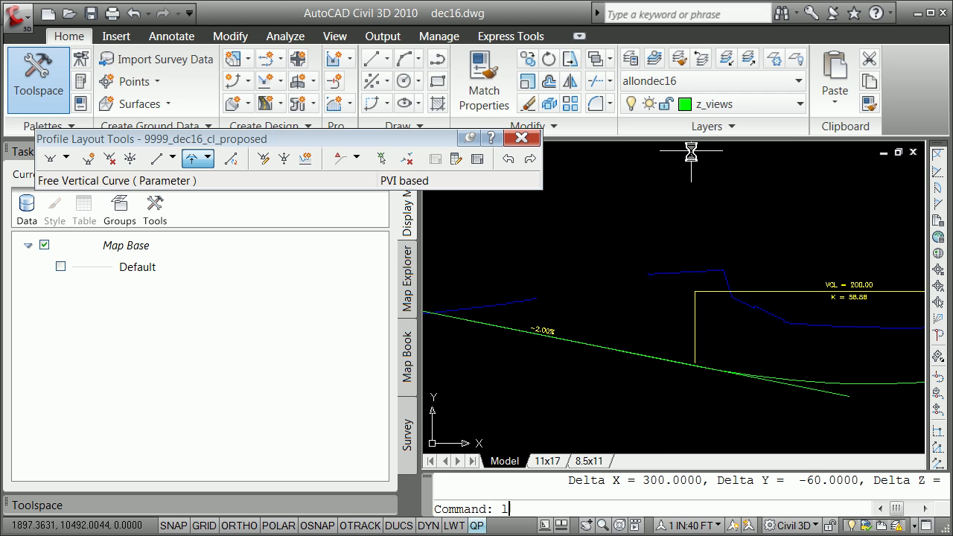
key("Return")
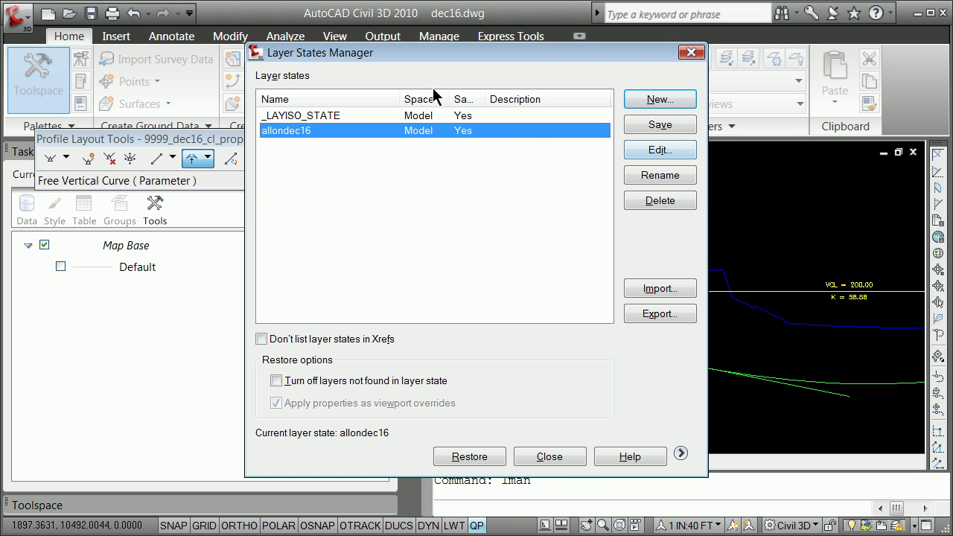
left_click(558, 460)
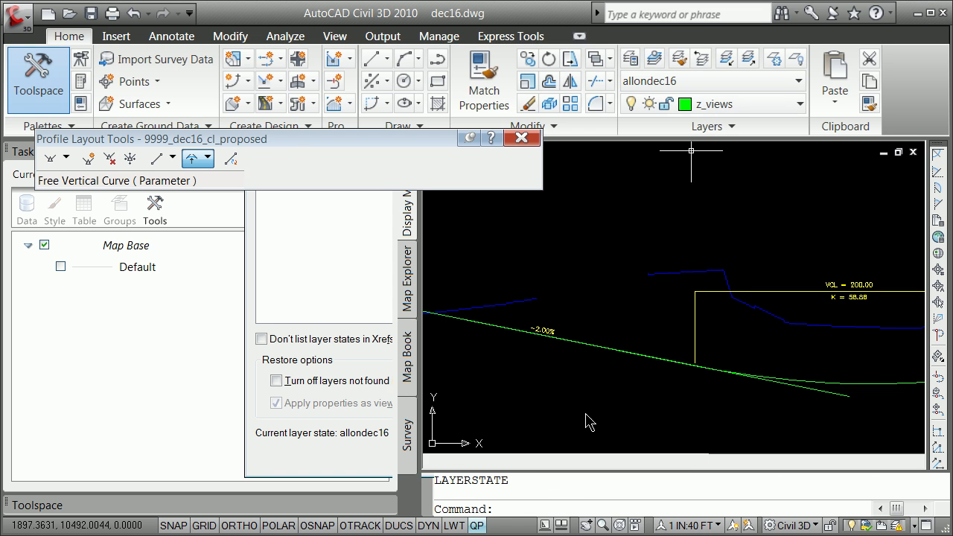
Try to freeze the layer of the straight green line below the station 20+00 curve.
left_click(776, 61)
left_click(830, 395)
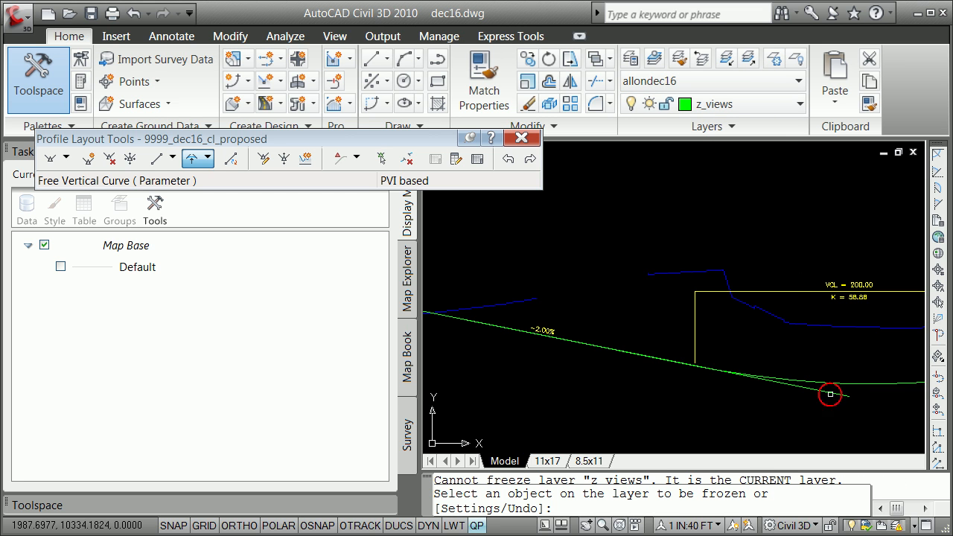
key("Return")
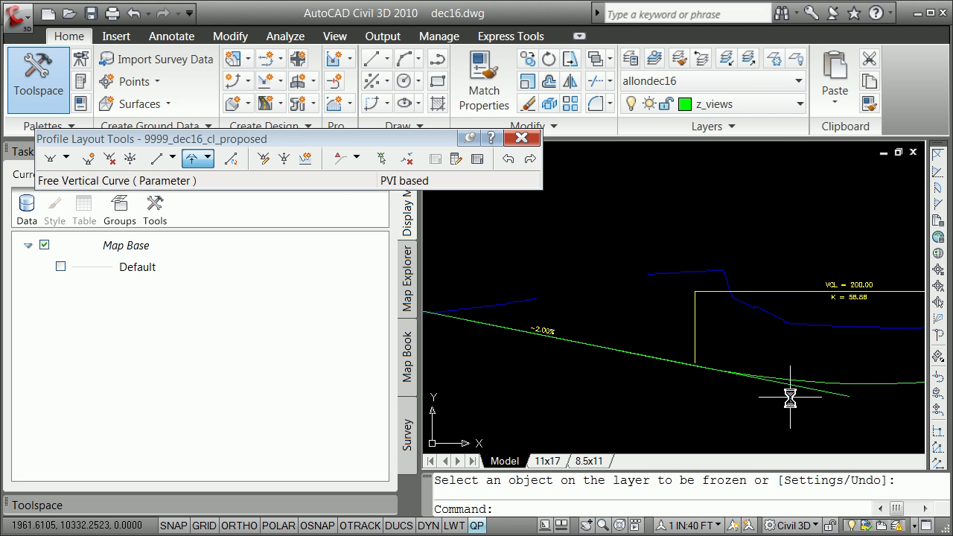
Make z_points the current layer and freeze the layer of the straight green line below the station 20+00 curve.
left_click(781, 112)
left_click(715, 330)
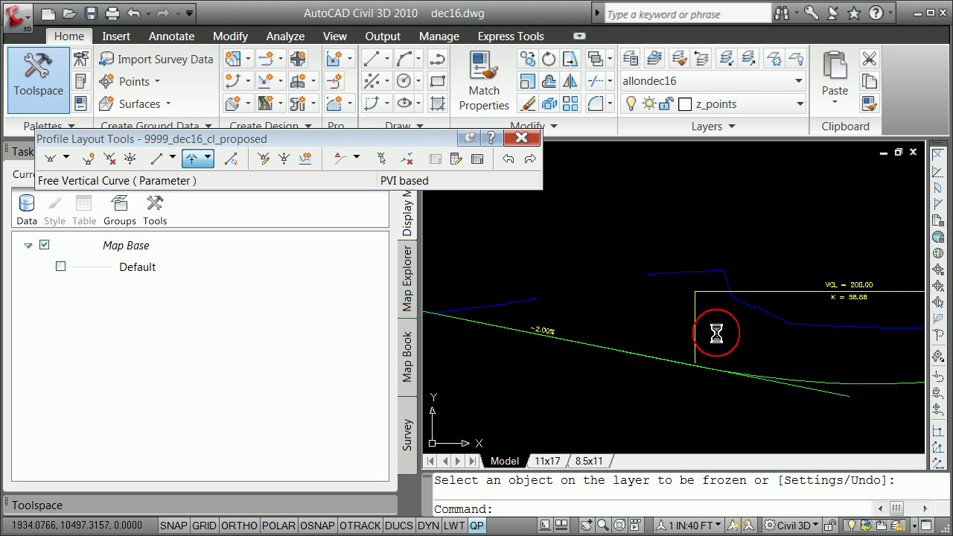
left_click(780, 63)
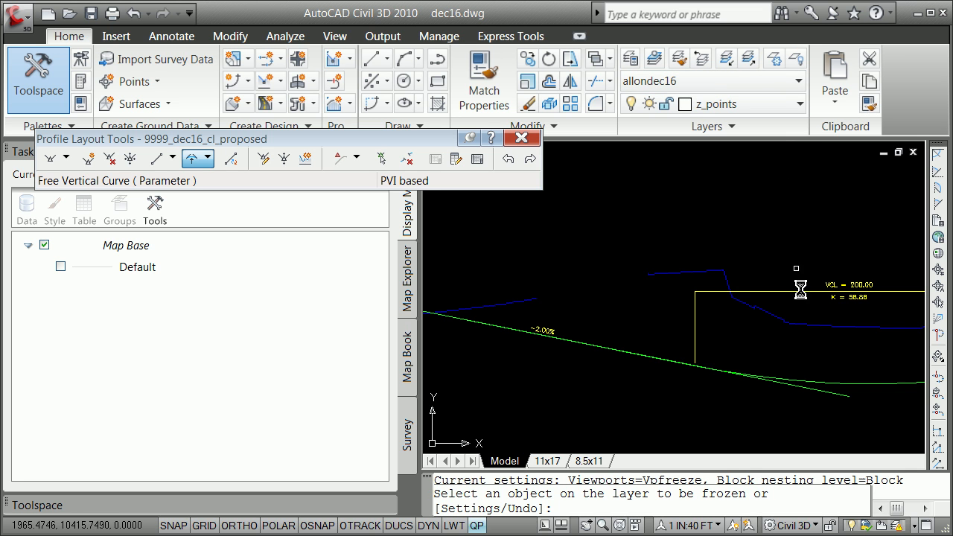
left_click(816, 395)
key("Return")
Add a Free Vertical Curve (Parameter) with a length of 100 between the 1.00% and -2.00% tangents meeting at the crest.
scroll(627, 375, "down", 5)
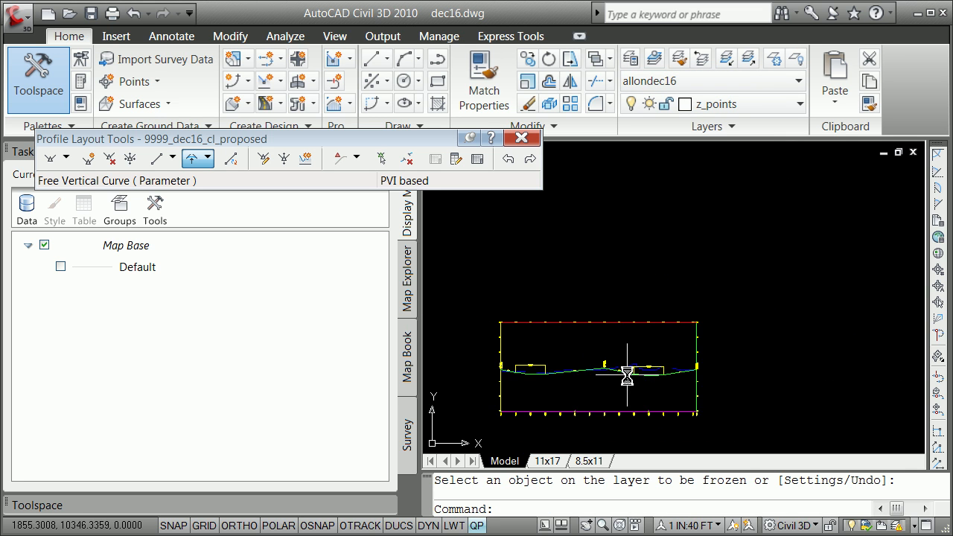
scroll(627, 375, "up", 5)
scroll(597, 362, "down", 2)
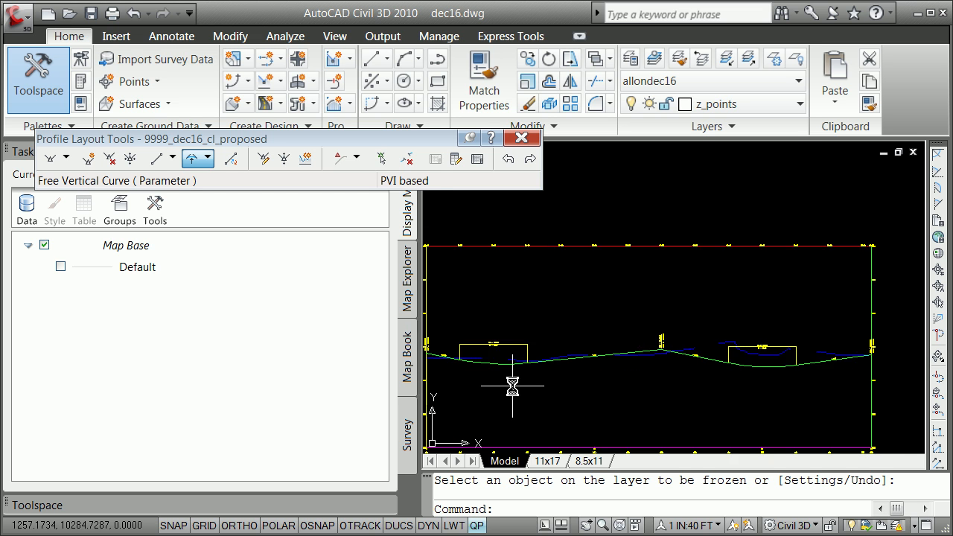
scroll(714, 350, "up", 3)
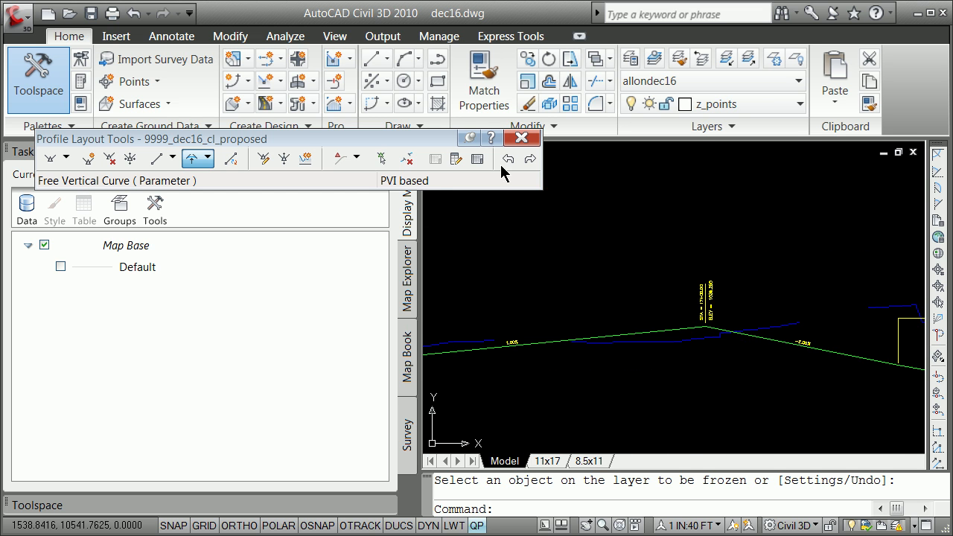
left_click(210, 163)
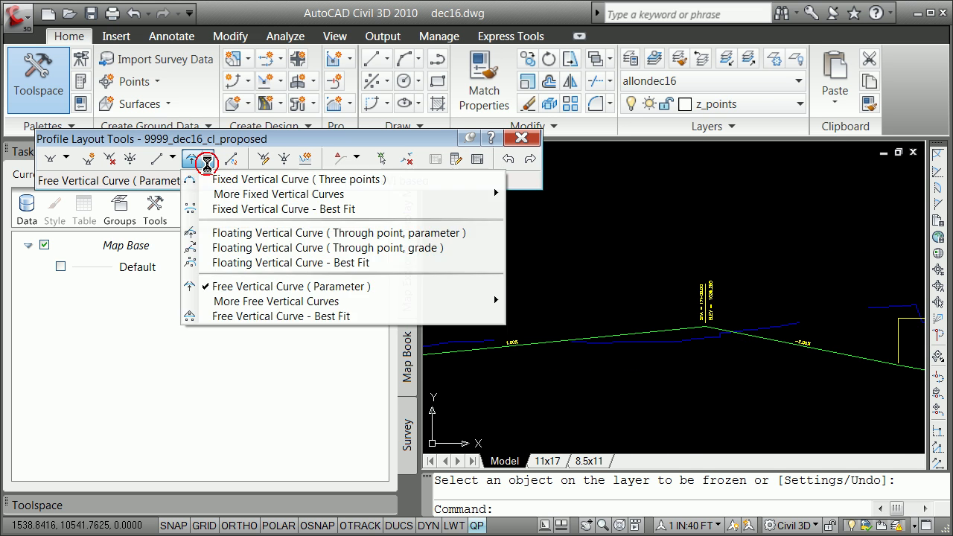
left_click(273, 285)
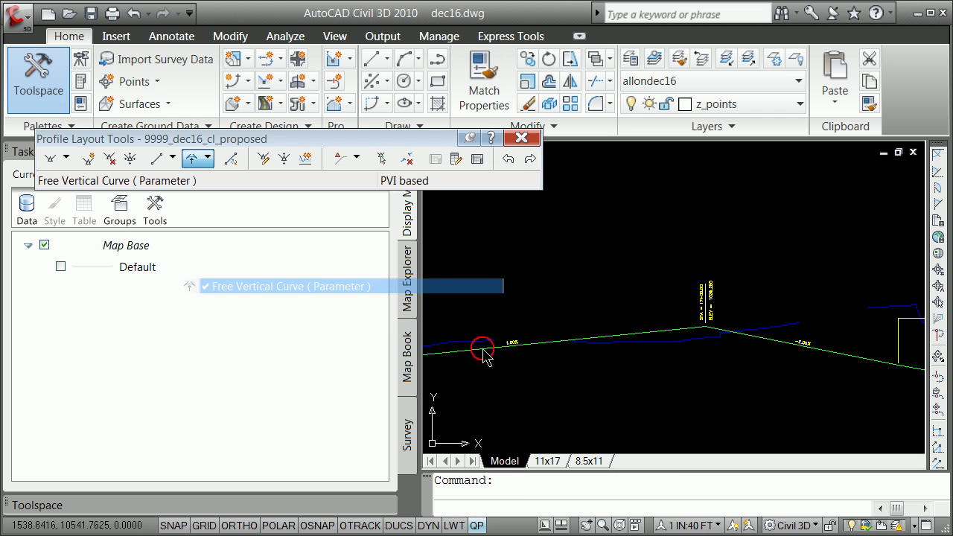
left_click(652, 335)
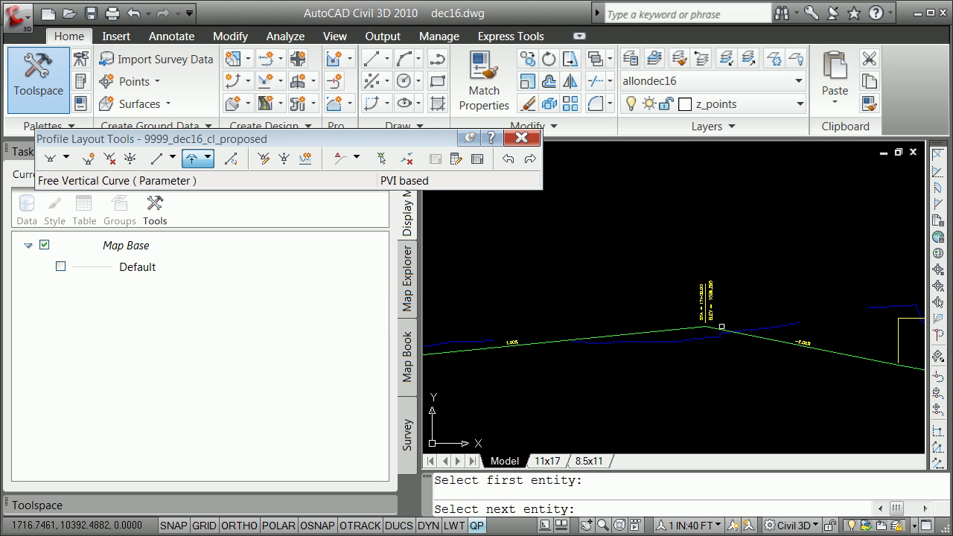
left_click(777, 344)
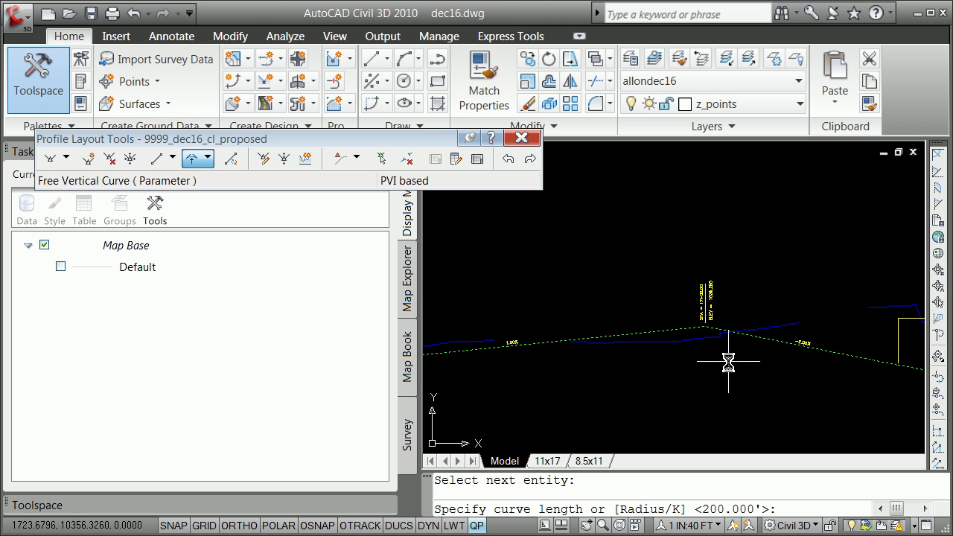
type("100")
key("Return")
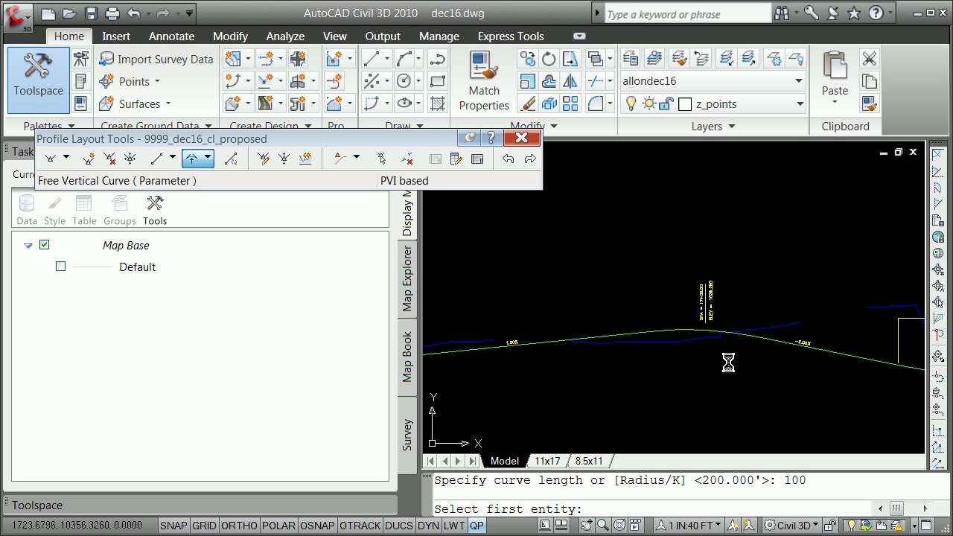
key("Return")
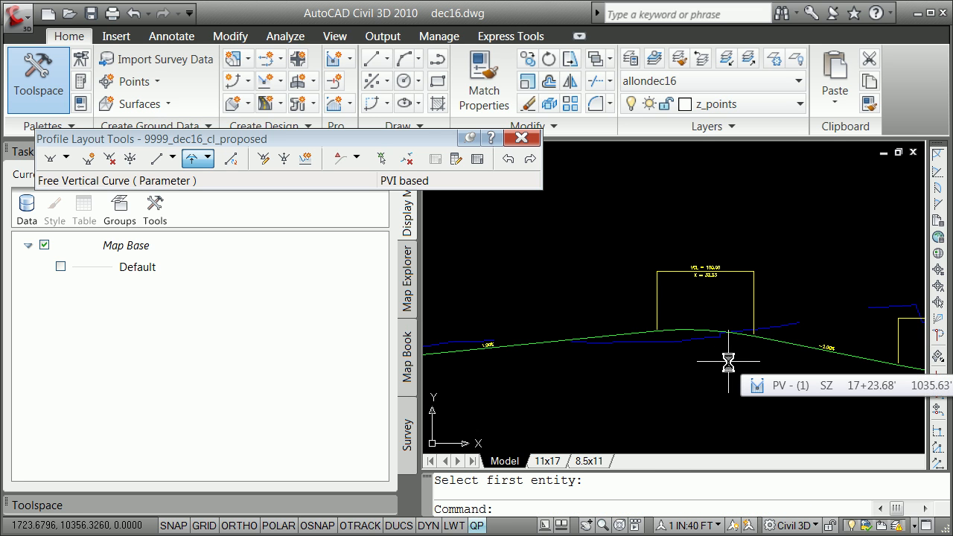
Save the current display of the whole profile view as a named view overallprofile without a layer snapshot.
scroll(585, 206, "down", 5)
scroll(655, 293, "down", 2)
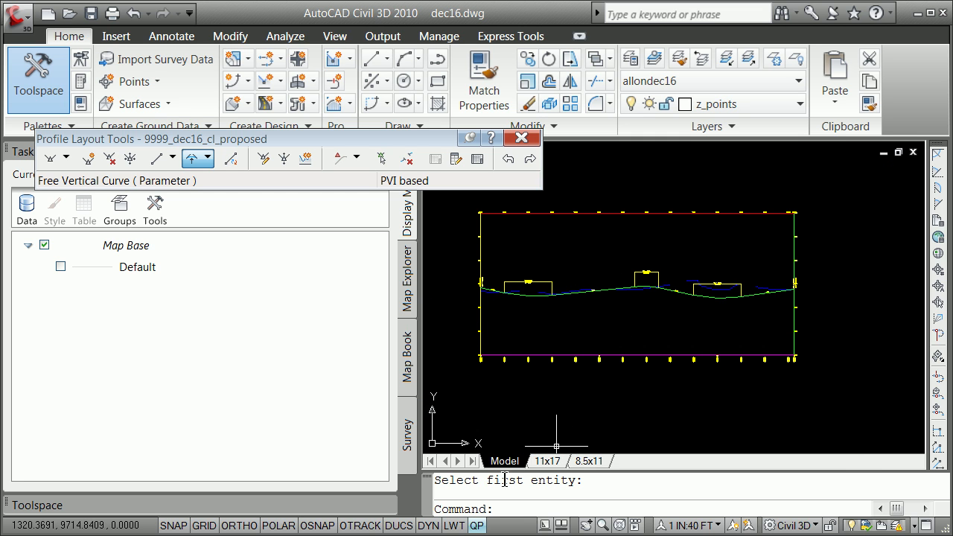
scroll(559, 406, "down", 1)
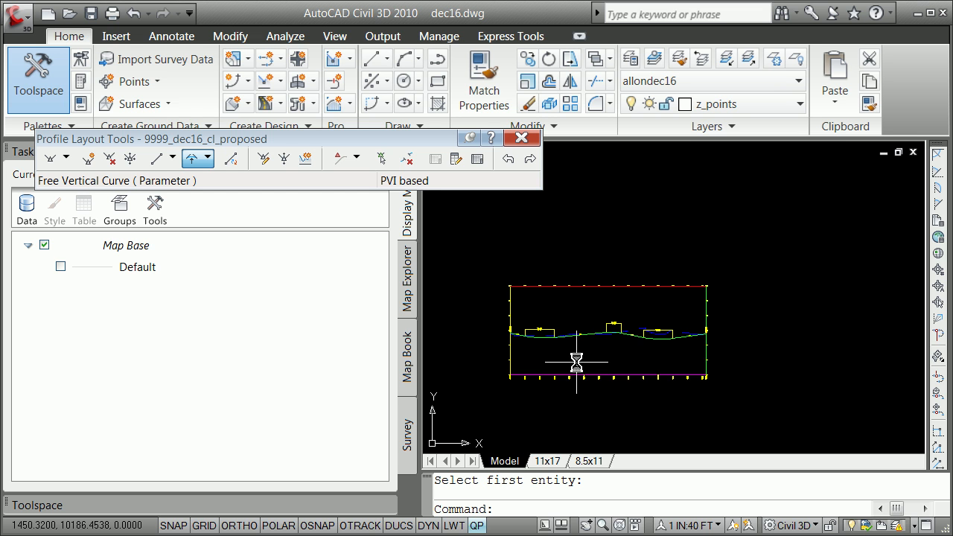
key("Return")
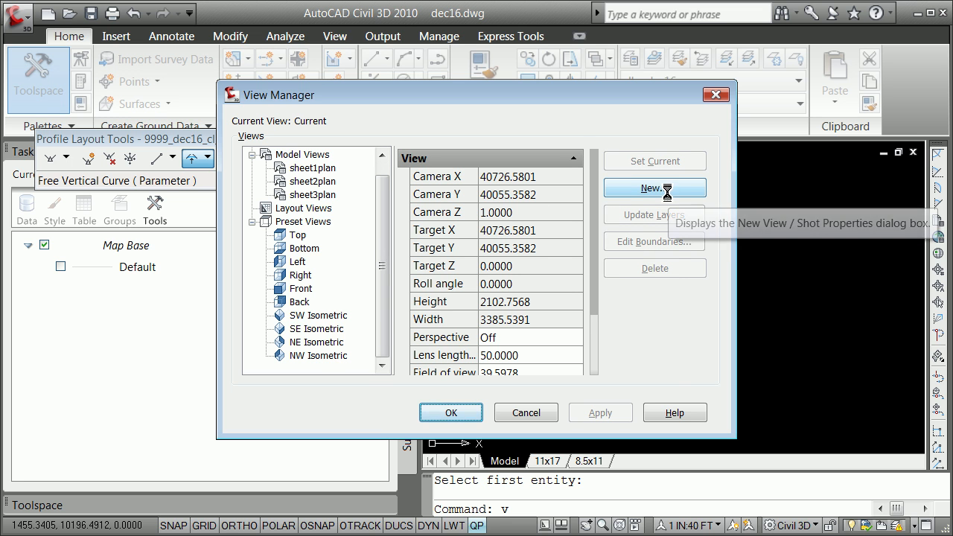
left_click(660, 188)
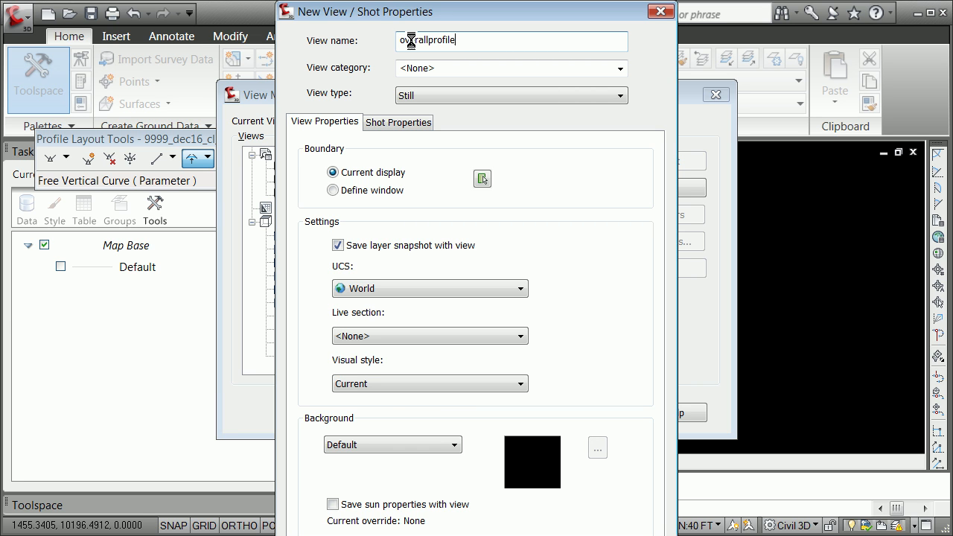
left_click(339, 246)
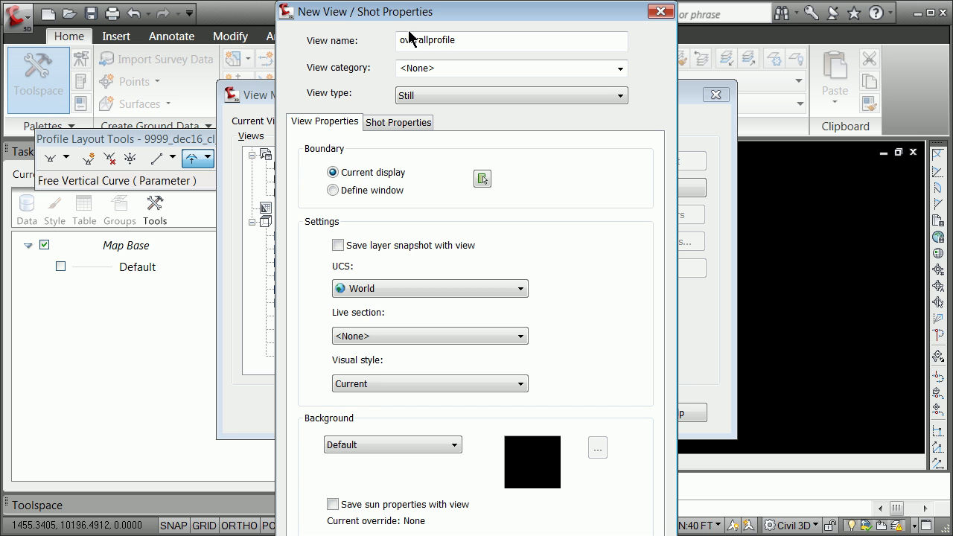
left_click_drag(444, 23, 396, 74)
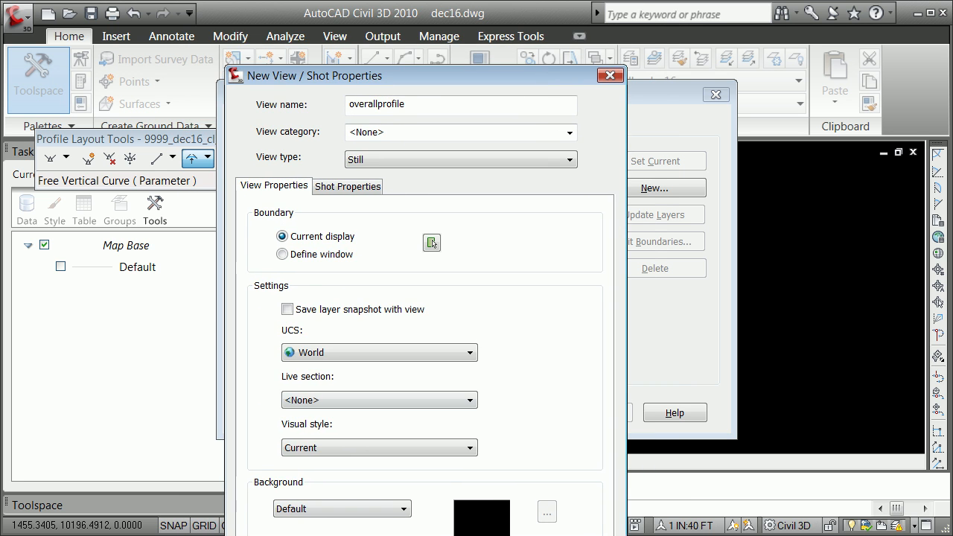
key("Return")
left_click(606, 415)
left_click(456, 414)
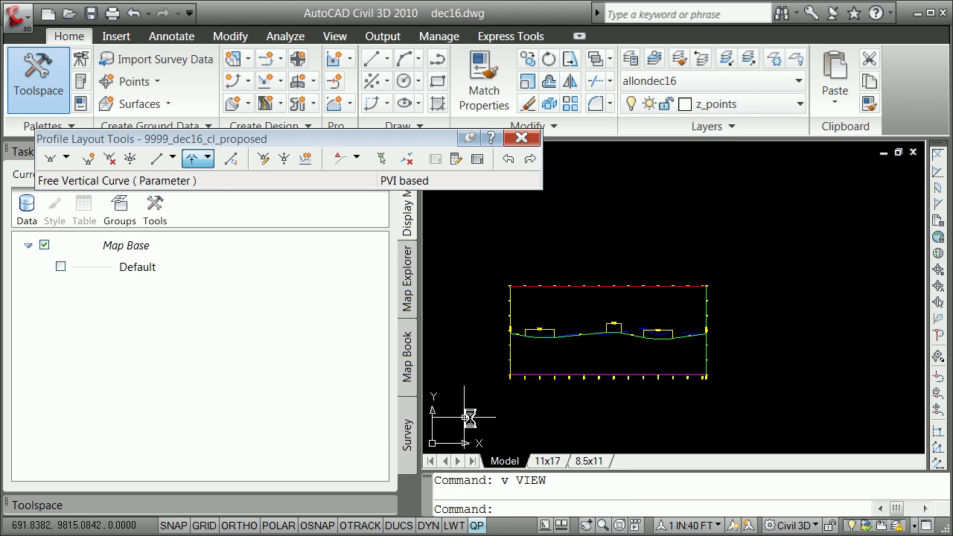
Save a windowed view named overall that encloses the centerline alignment in the site plan.
type("z")
key("Return")
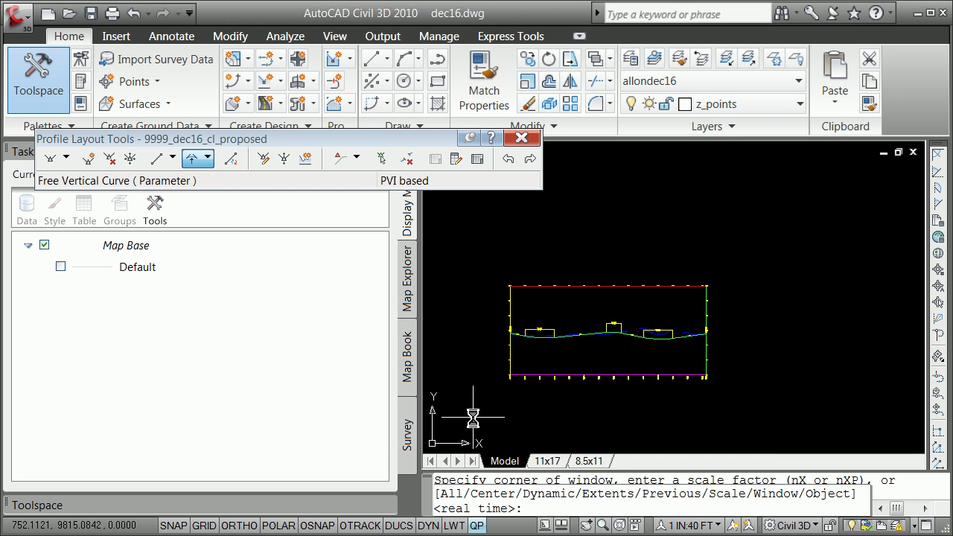
type("e")
key("Return")
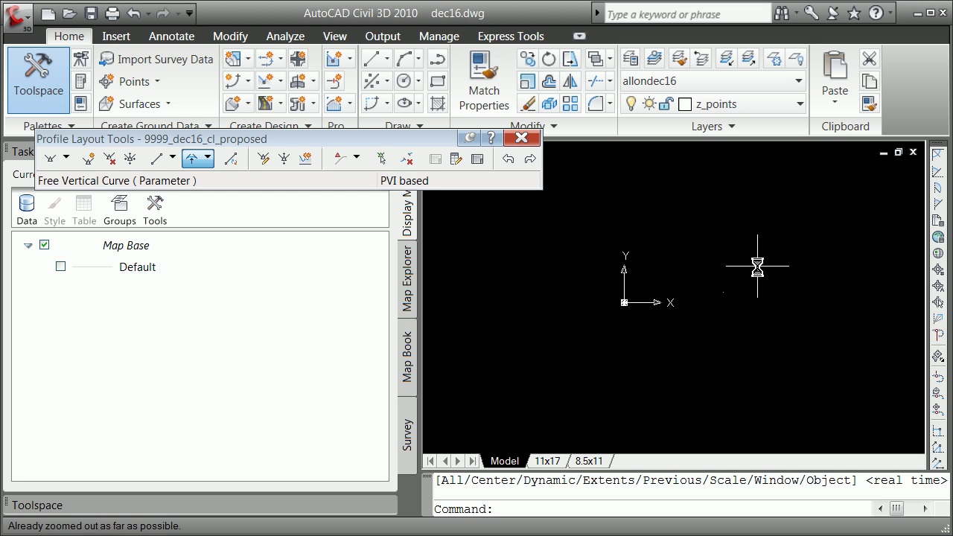
scroll(685, 309, "up", 5)
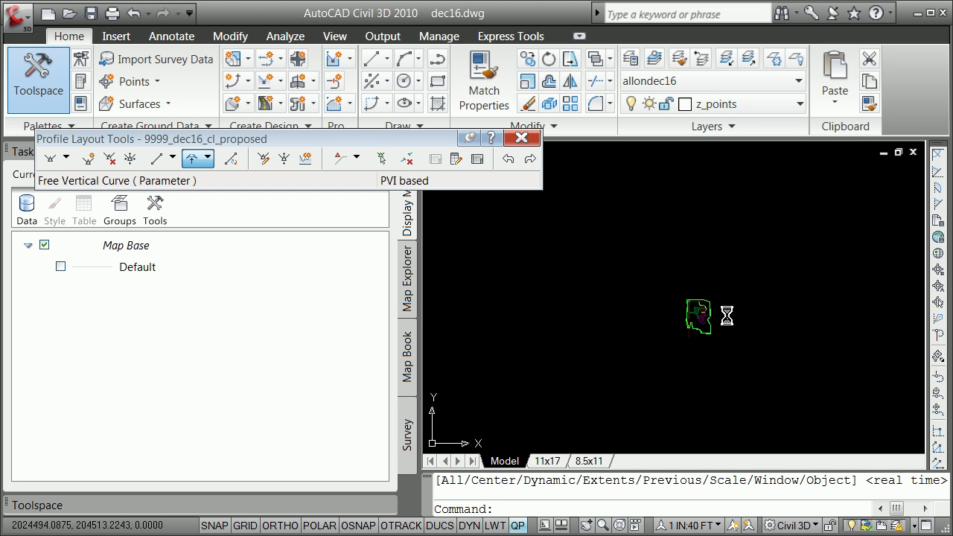
scroll(670, 301, "up", 3)
scroll(676, 292, "down", 1)
type("-v")
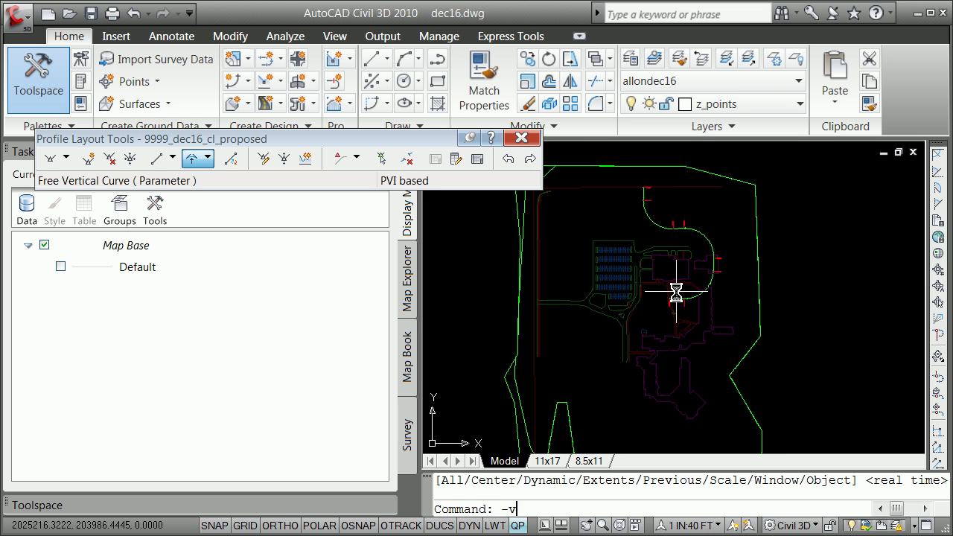
key("Return")
type("s")
key("Return")
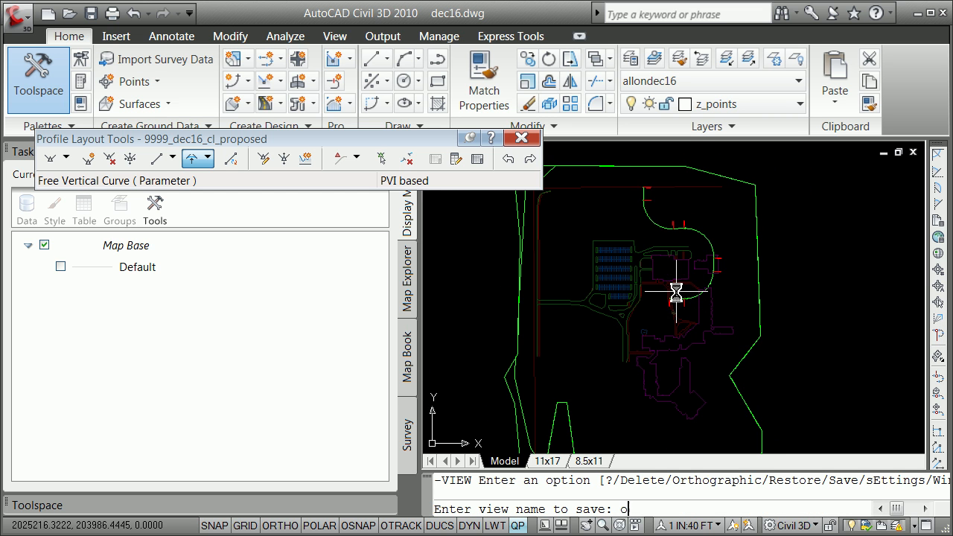
type("overall")
key("Return")
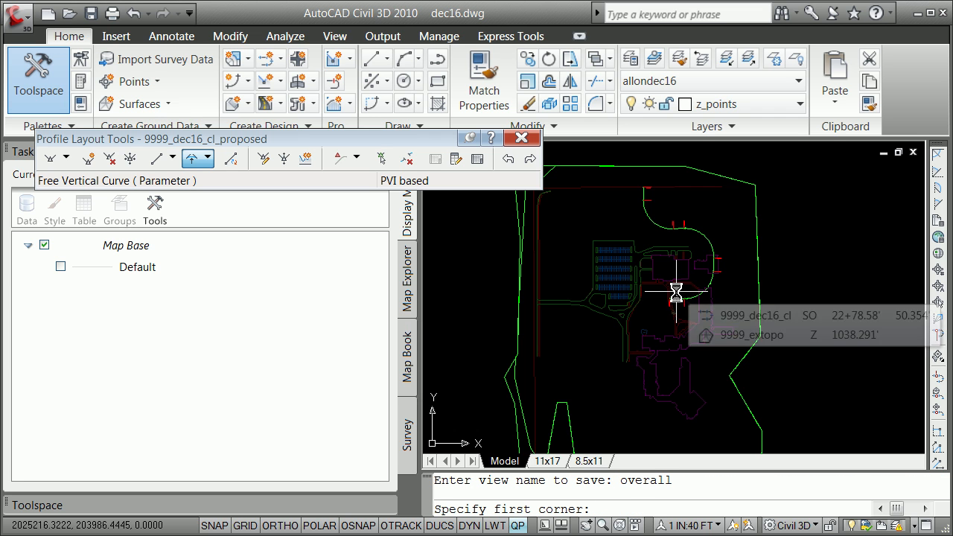
left_click(616, 319)
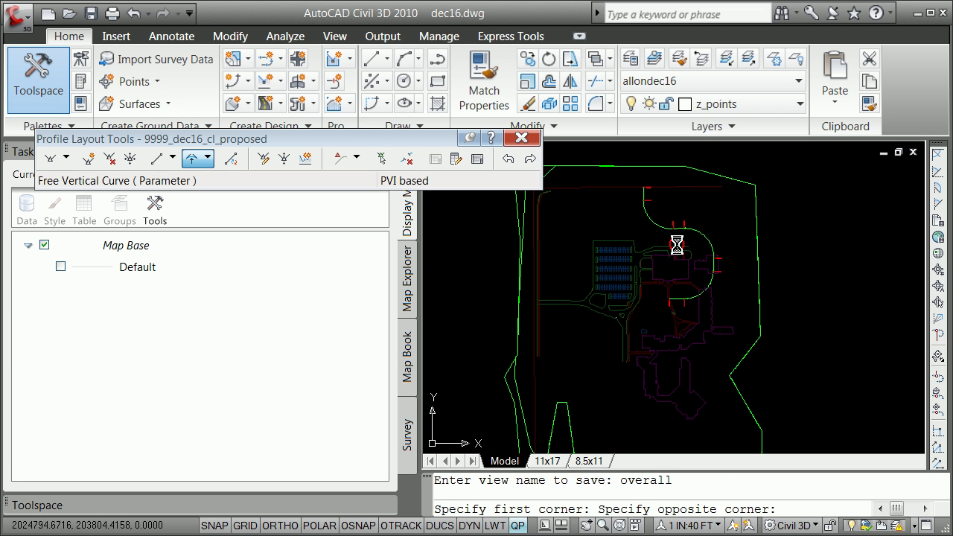
left_click(731, 177)
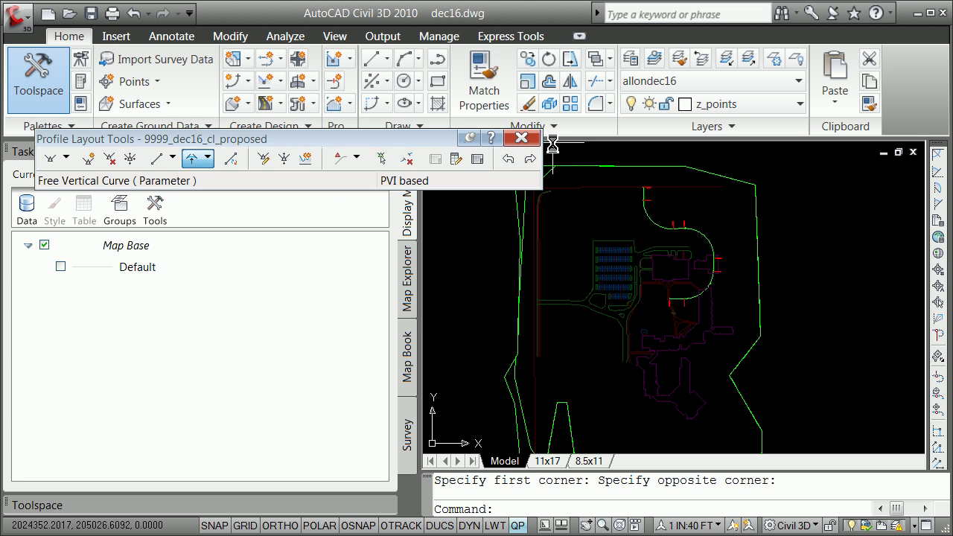
Close the Profile Layout Tools and start a simple corridor named 9999_dec16 with the Standard corridor style.
left_click(523, 139)
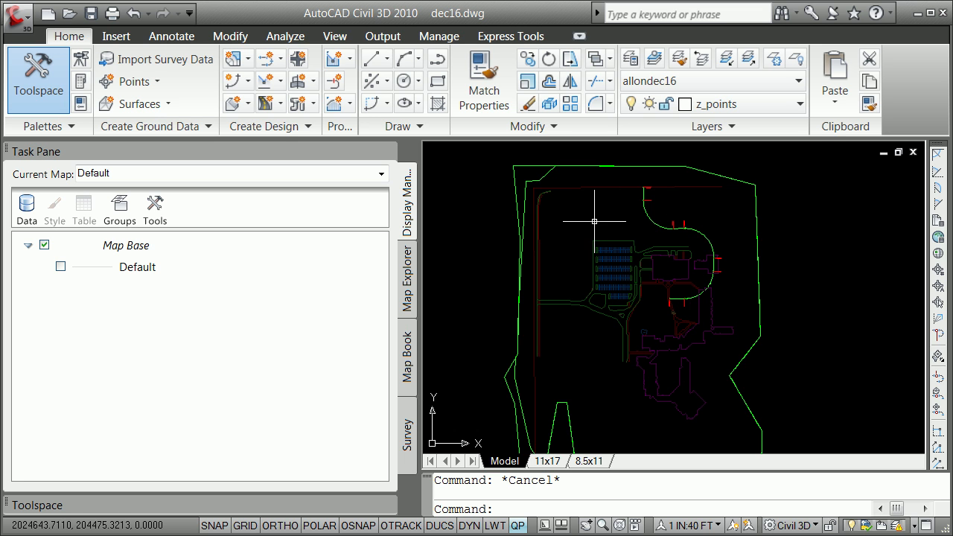
left_click(281, 104)
left_click(289, 132)
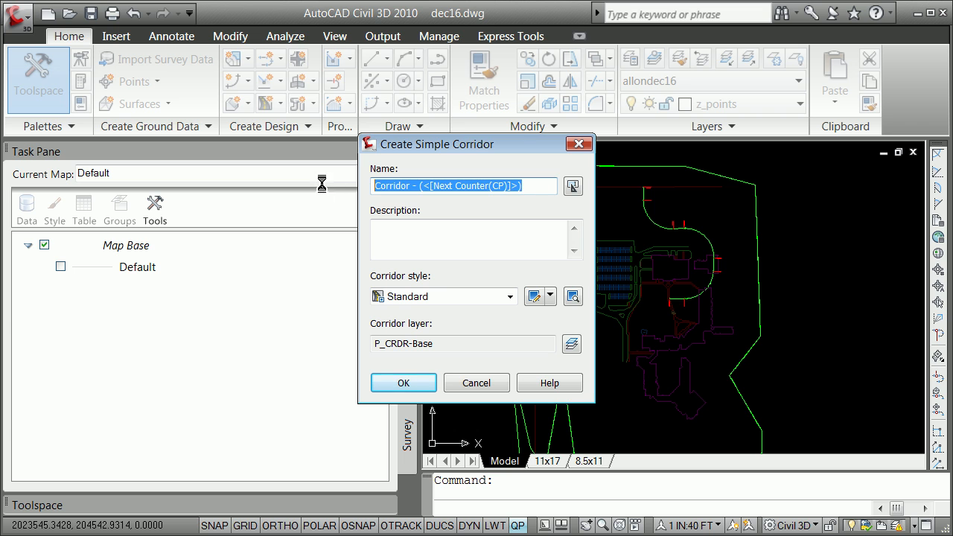
type("9999_dec16")
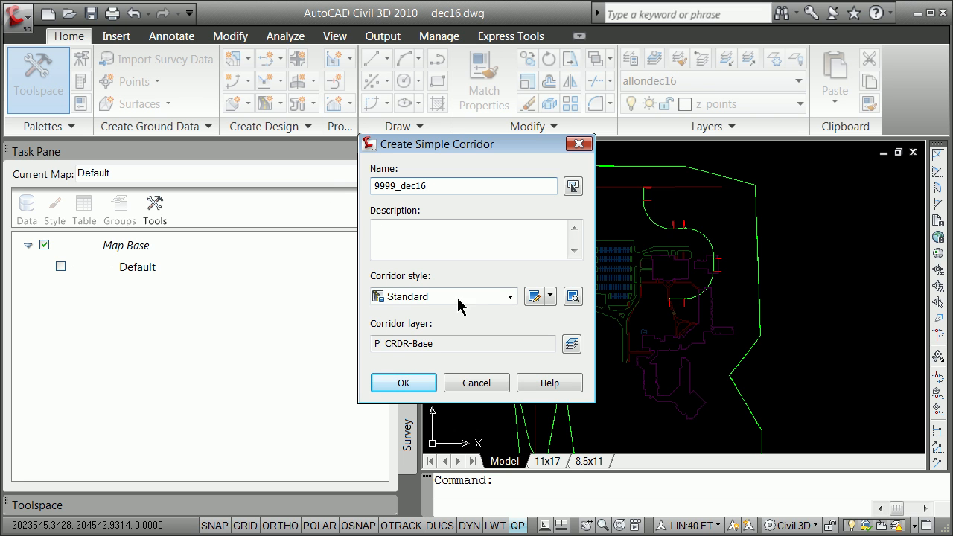
left_click(510, 298)
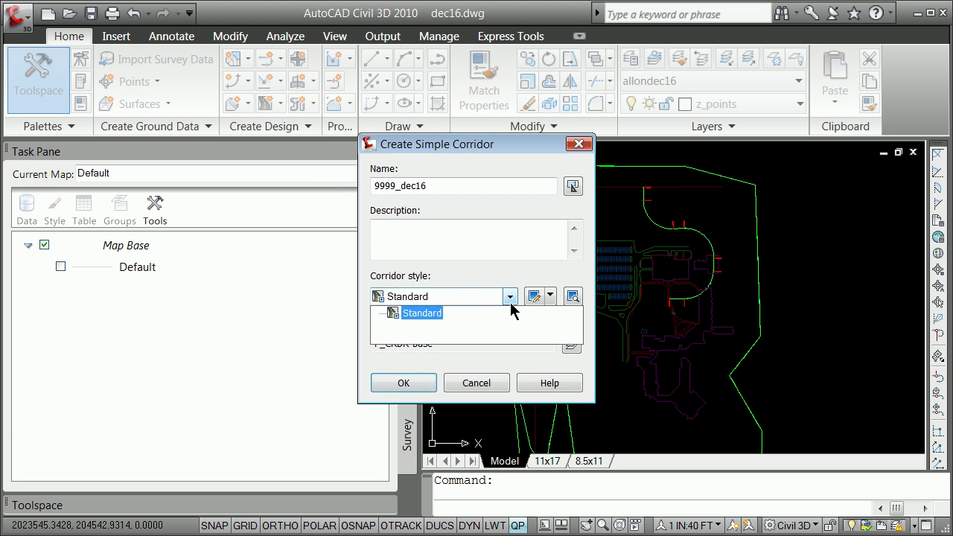
left_click(421, 310)
left_click(409, 382)
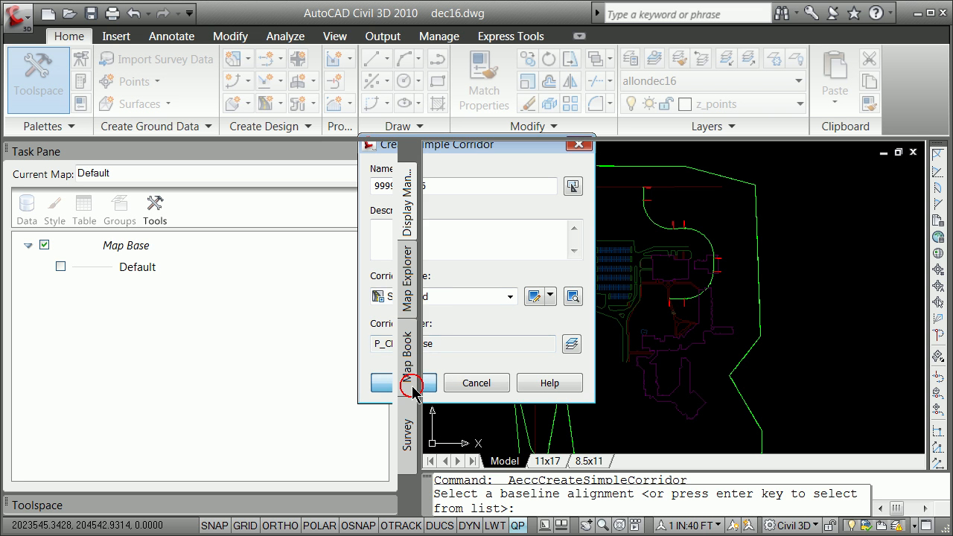
key("Return")
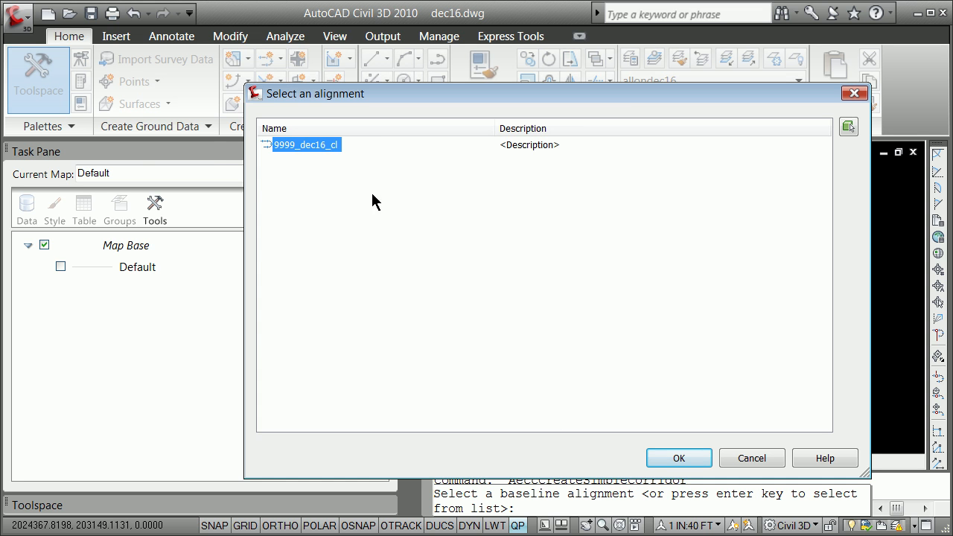
left_click(674, 458)
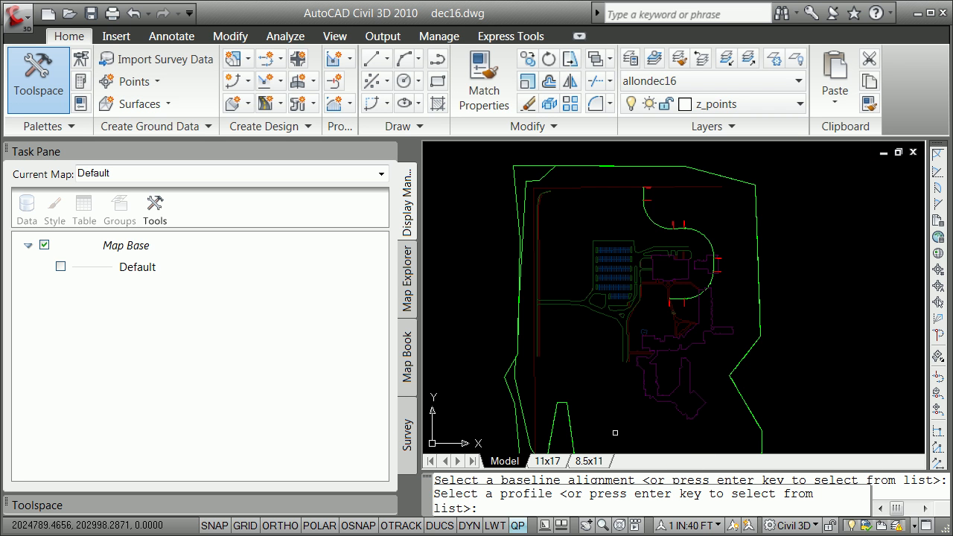
key("Return")
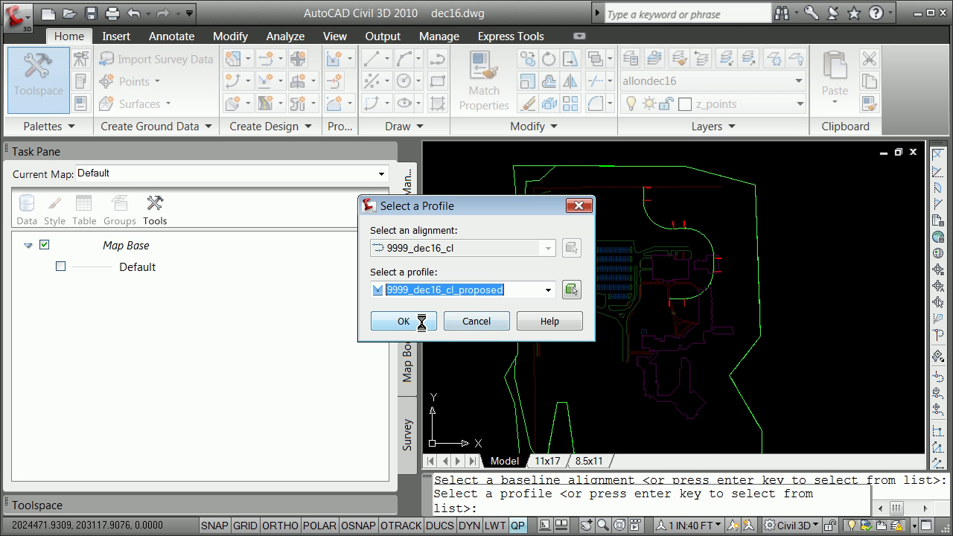
left_click(548, 290)
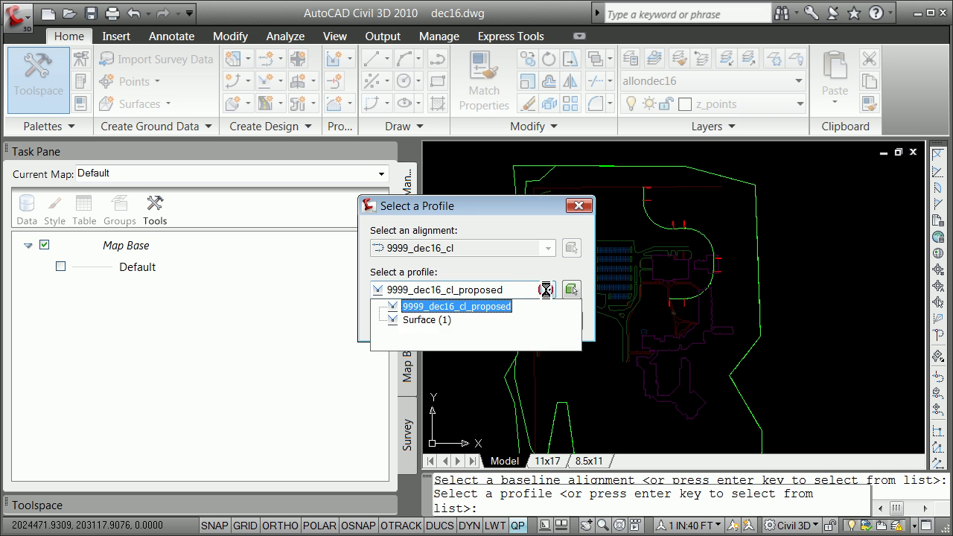
left_click(455, 306)
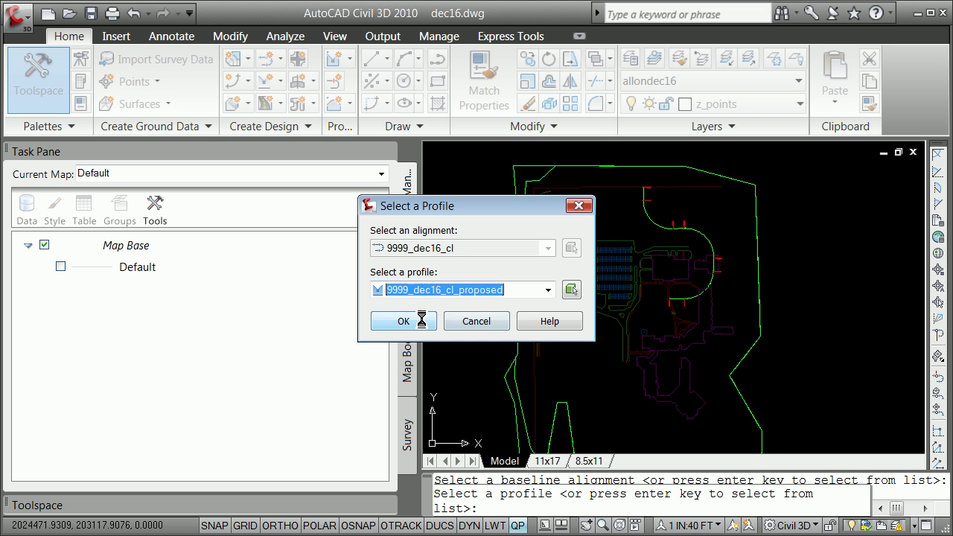
left_click(414, 319)
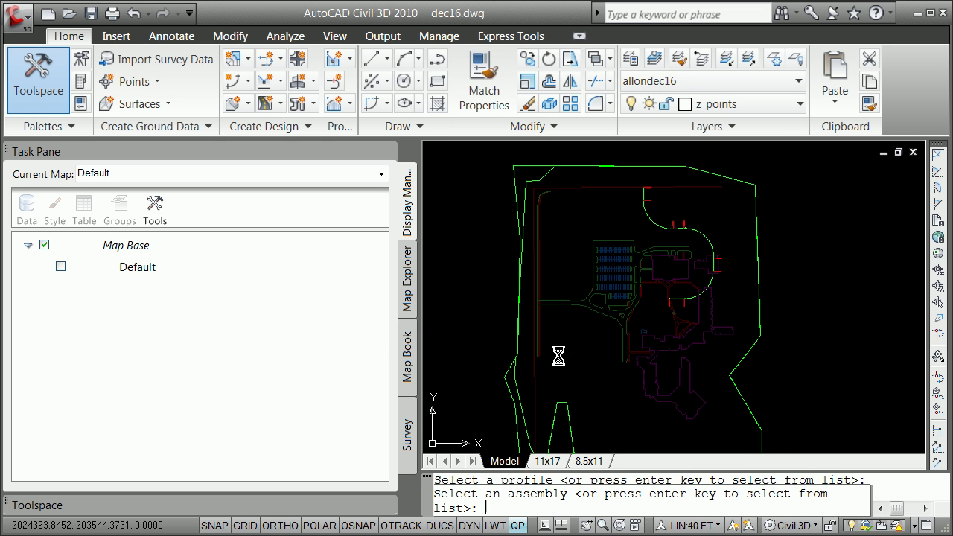
left_click(609, 328)
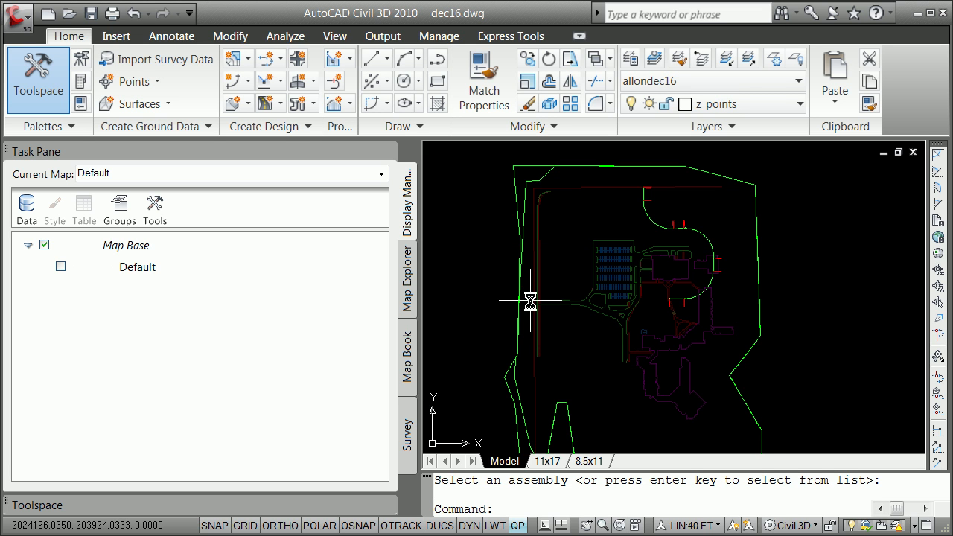
Zoom to an empty area of model space centered on 0,0 with a view height of 100.
type("v")
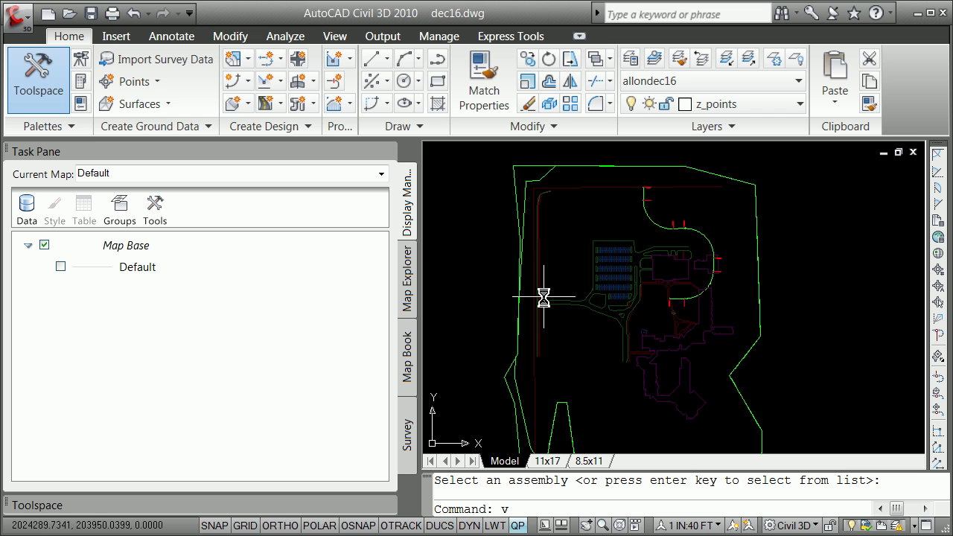
key("Return")
type("c")
key("Return")
type("0,0")
key("Return")
type("100")
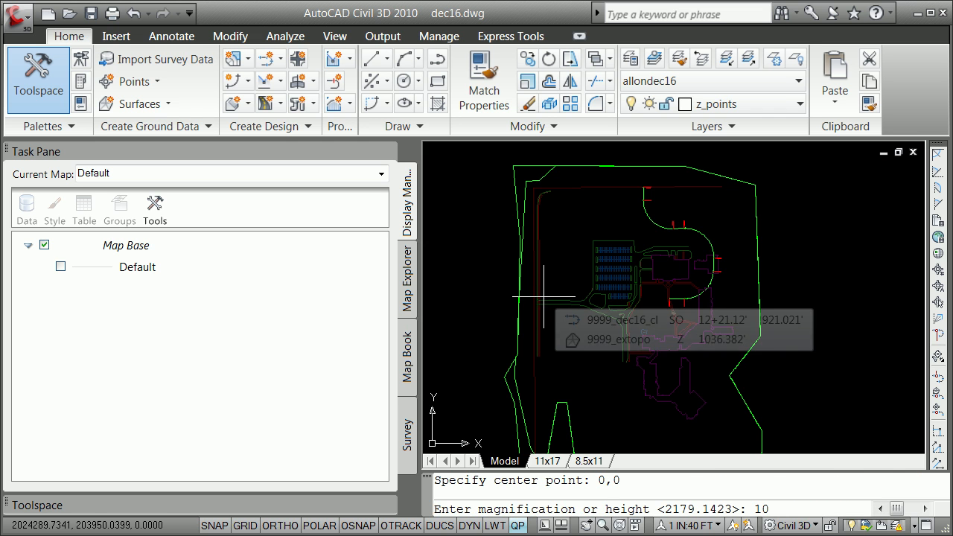
key("Return")
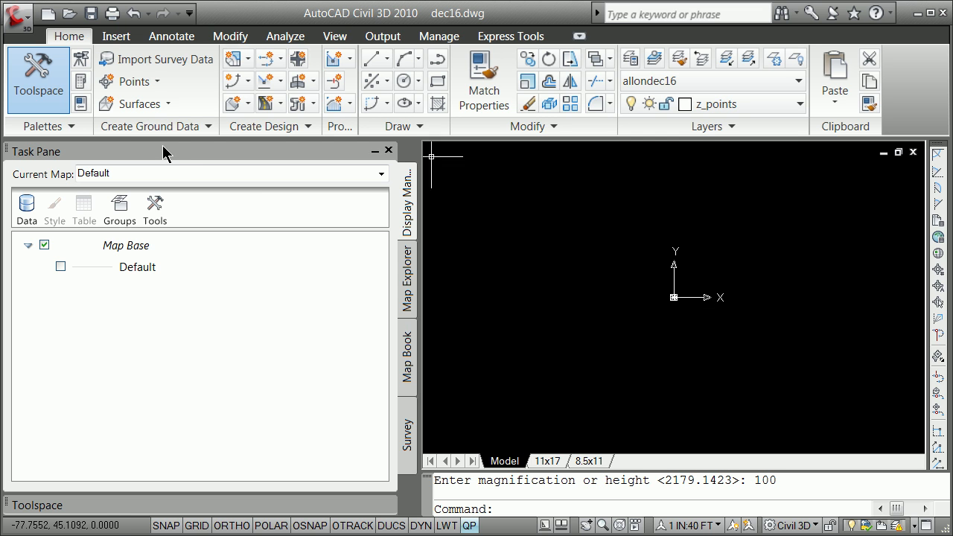